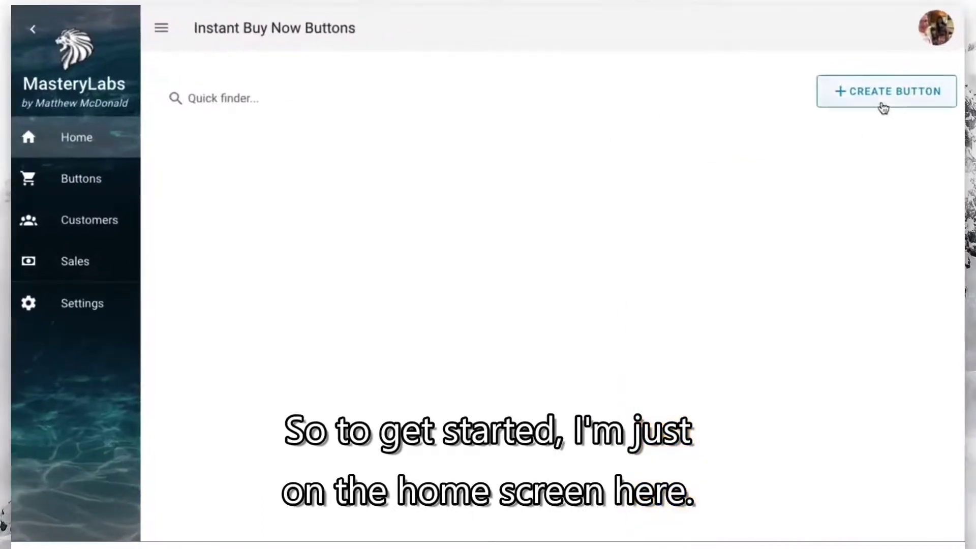
Create a new buy button named "My First Button" with no description and proceed to the sale item details
{"action": "left_click", "coordinate": [883, 105]}
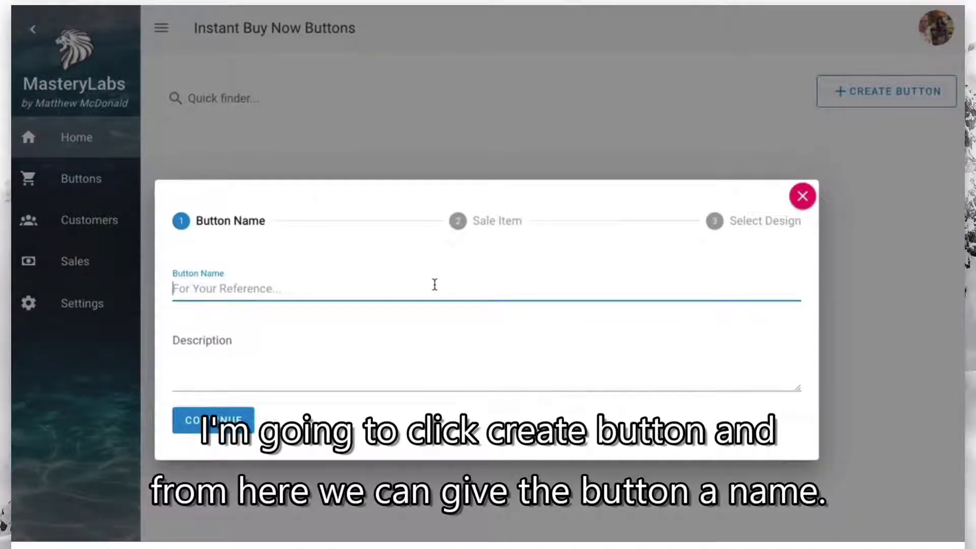
{"action": "type", "text": "My First Button"}
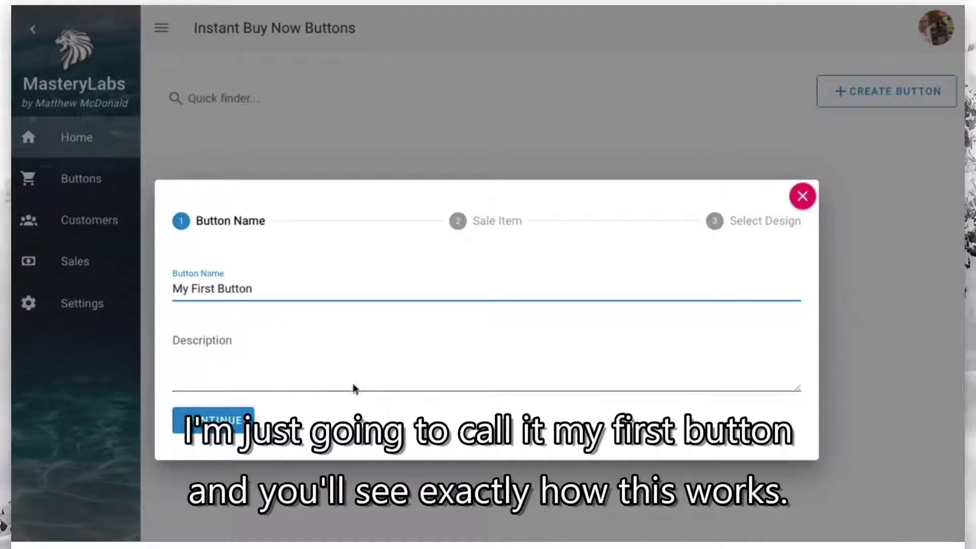
{"action": "left_click", "coordinate": [334, 366]}
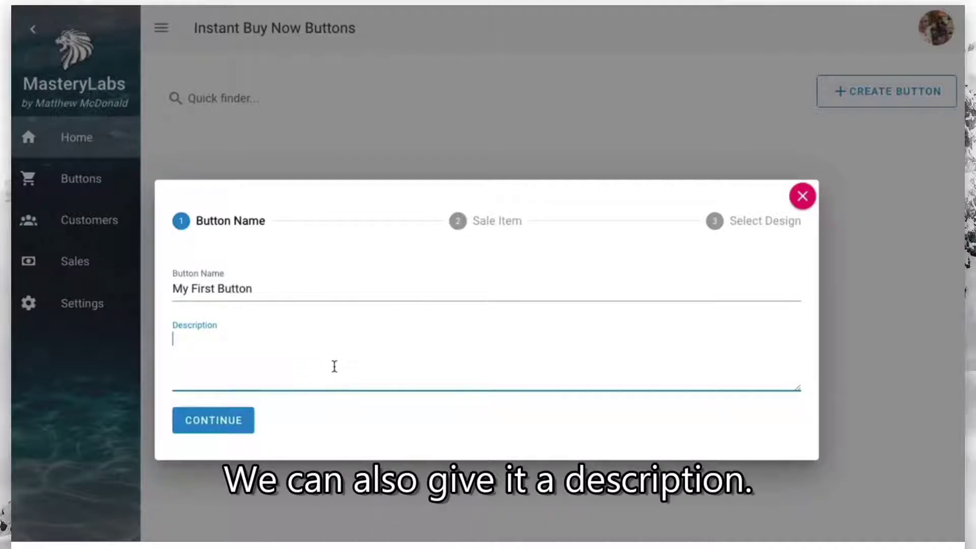
{"action": "left_click", "coordinate": [249, 434]}
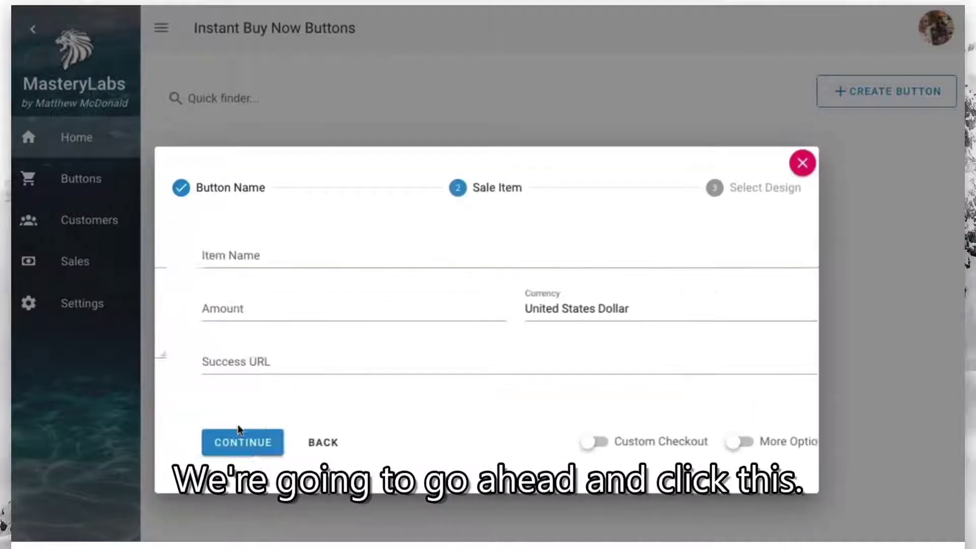
{"action": "left_click", "coordinate": [356, 261]}
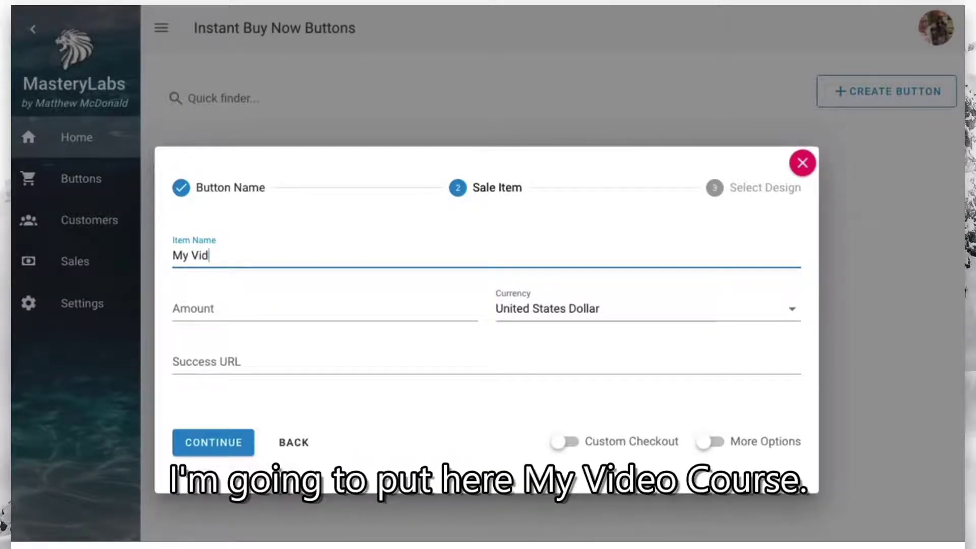
{"action": "left_click", "coordinate": [309, 309]}
{"action": "type", "text": "197"}
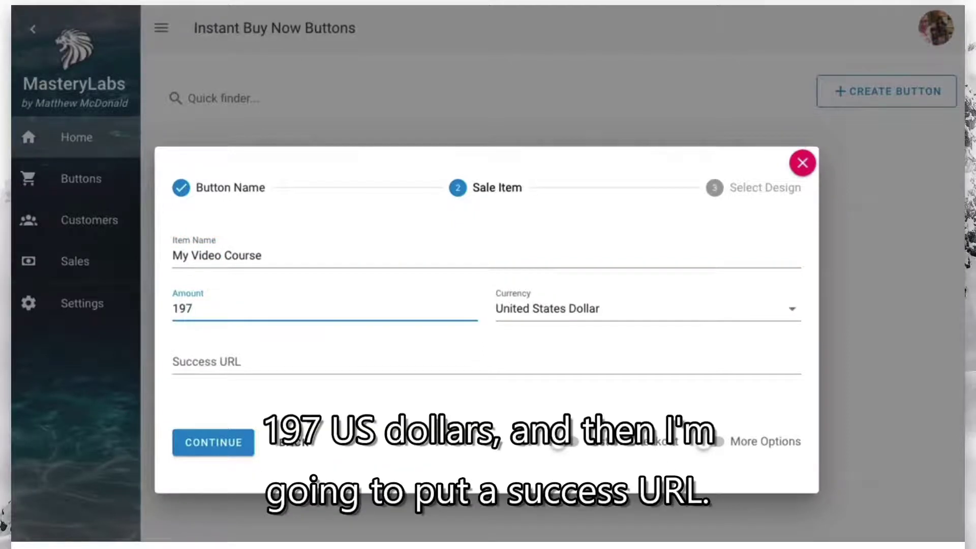
{"action": "left_click", "coordinate": [385, 364]}
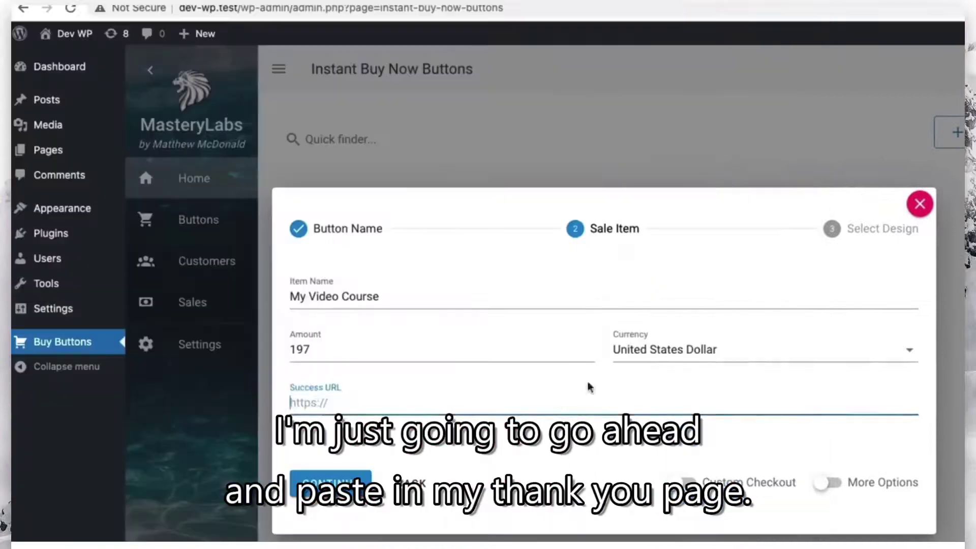
{"action": "type", "text": "http://dev-wp2.test/thanks"}
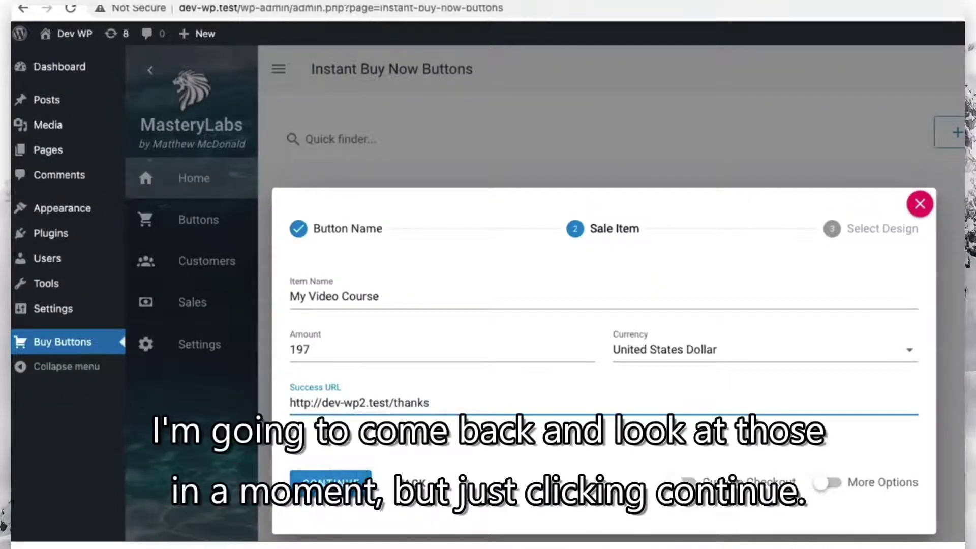
{"action": "left_click", "coordinate": [333, 479]}
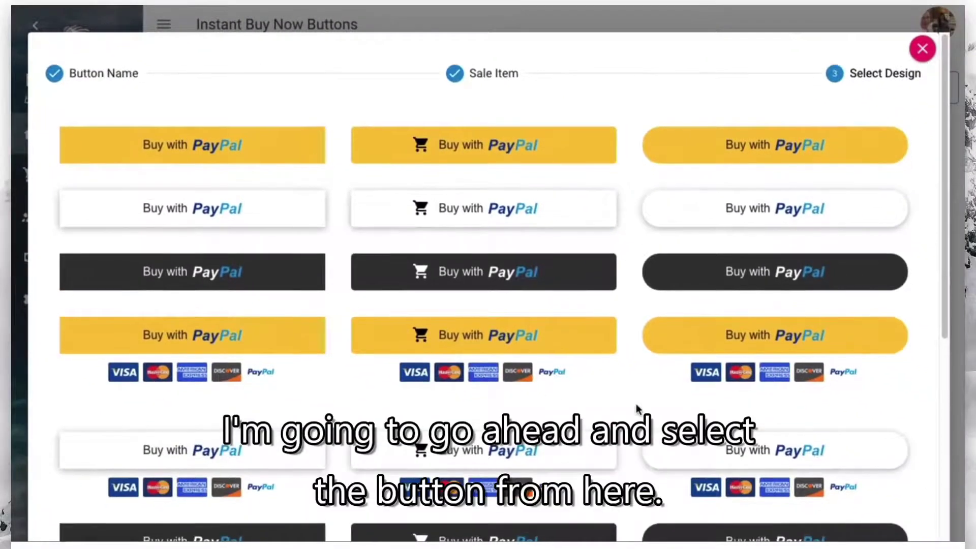
Choose the dark "Buy with PayPal" design with cart icon and card logos, and copy the button's shortcode
{"action": "scroll", "coordinate": [635, 411], "scroll_direction": "down", "scroll_amount": 2}
{"action": "left_click", "coordinate": [541, 474]}
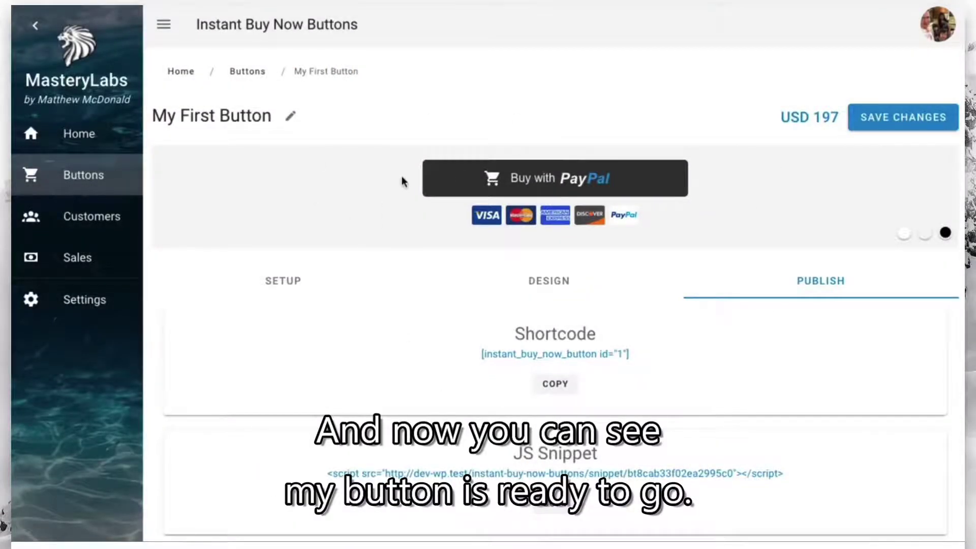
{"action": "scroll", "coordinate": [636, 294], "scroll_direction": "down", "scroll_amount": 3}
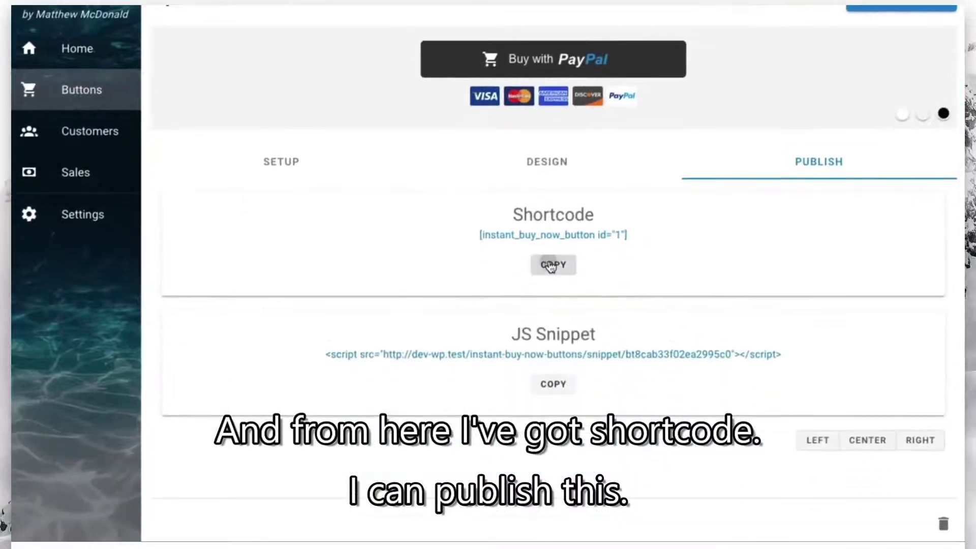
{"action": "left_click", "coordinate": [552, 264]}
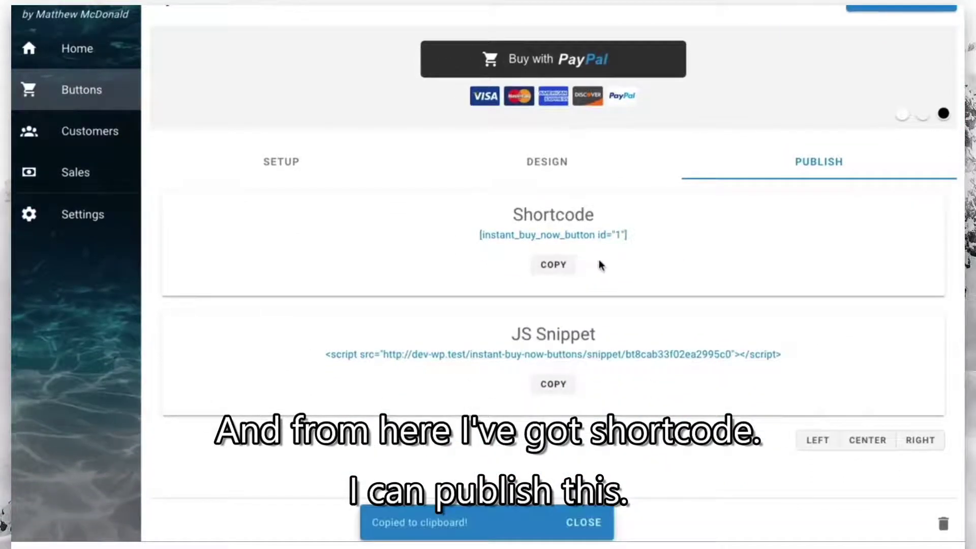
{"action": "left_click", "coordinate": [559, 385]}
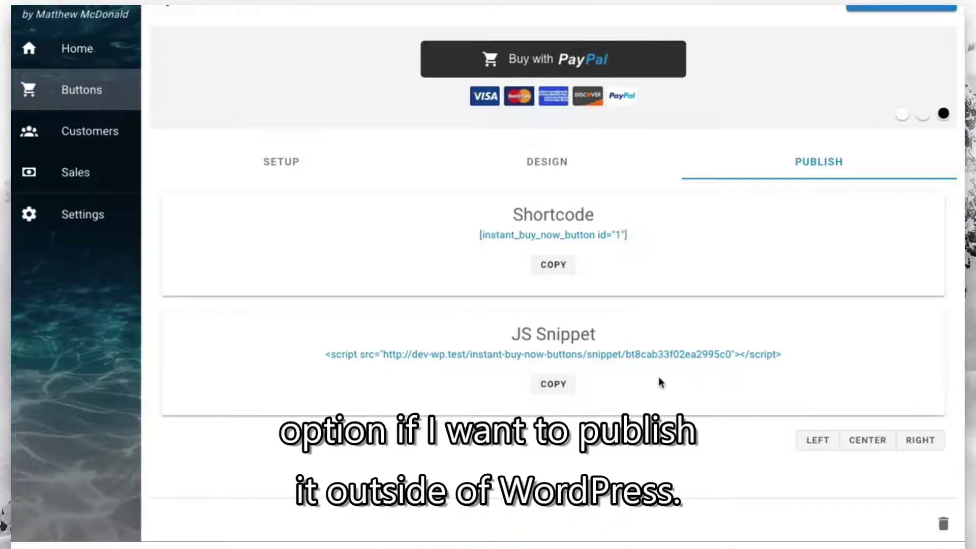
{"action": "scroll", "coordinate": [658, 380], "scroll_direction": "up", "scroll_amount": 3}
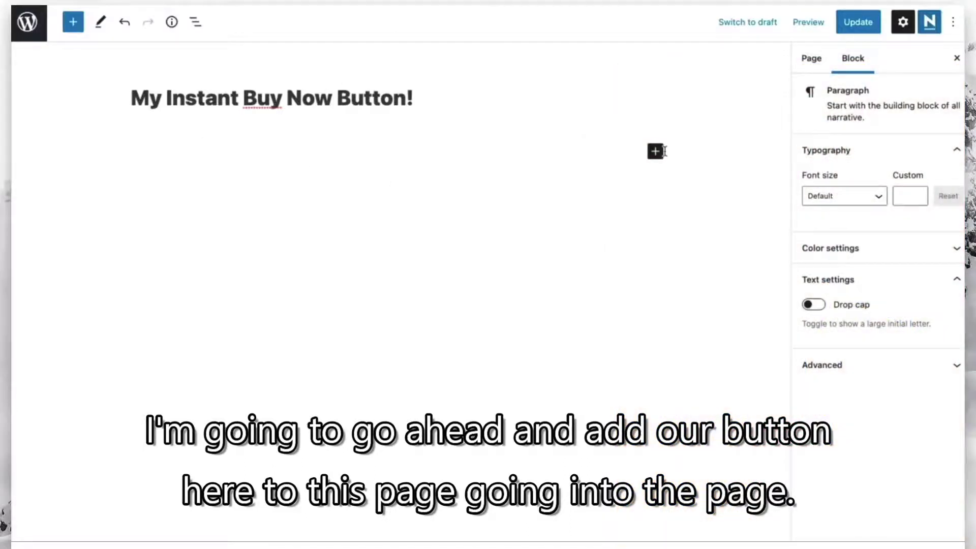
Add a Shortcode block containing [instant_buy_now_button id="1"] to the "My Instant Buy Now Button!" page and update the page
{"action": "left_click", "coordinate": [655, 151]}
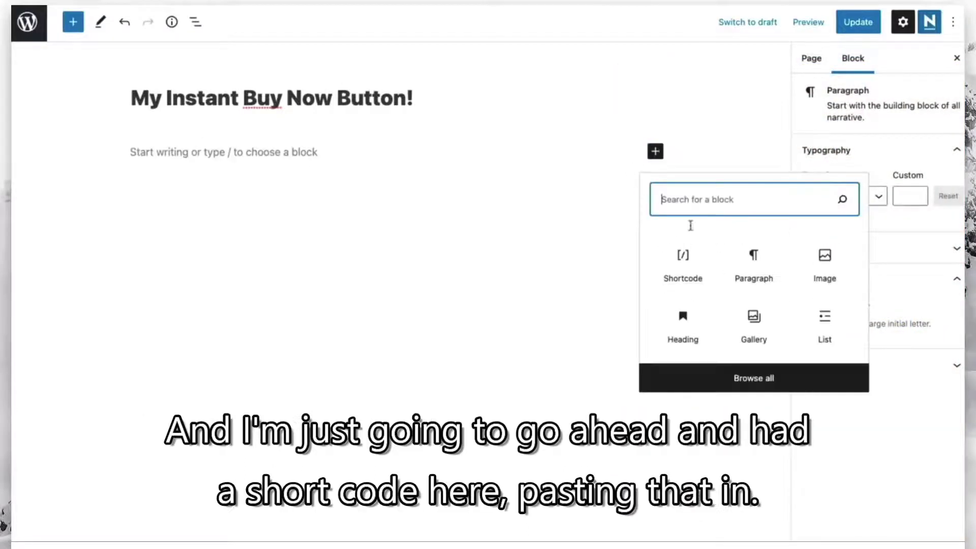
{"action": "left_click", "coordinate": [686, 257]}
{"action": "key", "text": "ctrl+v"}
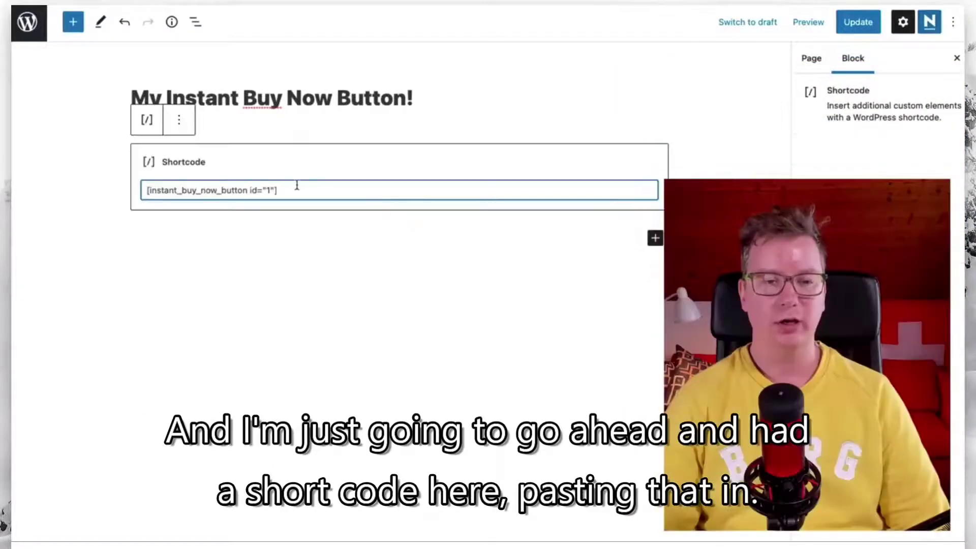
{"action": "left_click", "coordinate": [850, 31]}
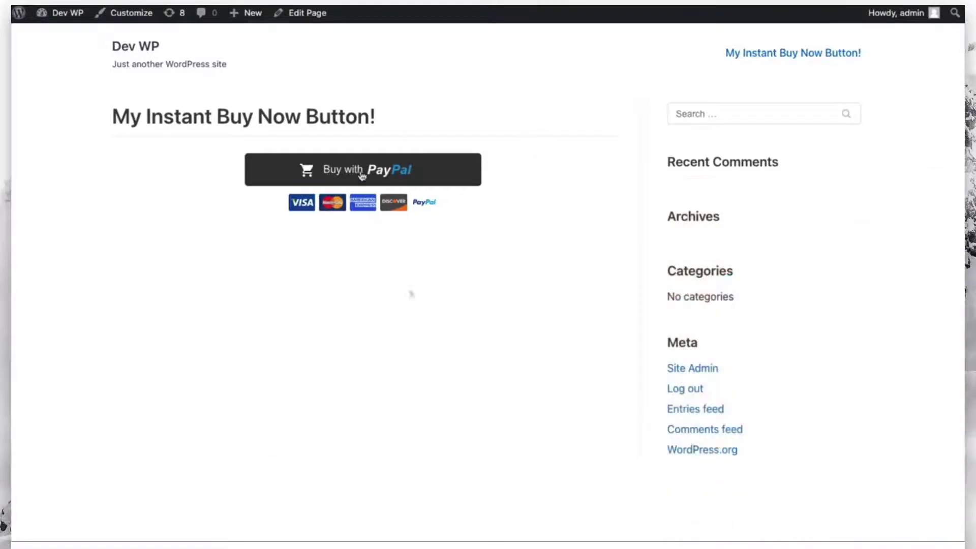
Make a test purchase with the published PayPal button, paying from the PayPal balance, and return to the merchant
{"action": "left_click", "coordinate": [366, 175]}
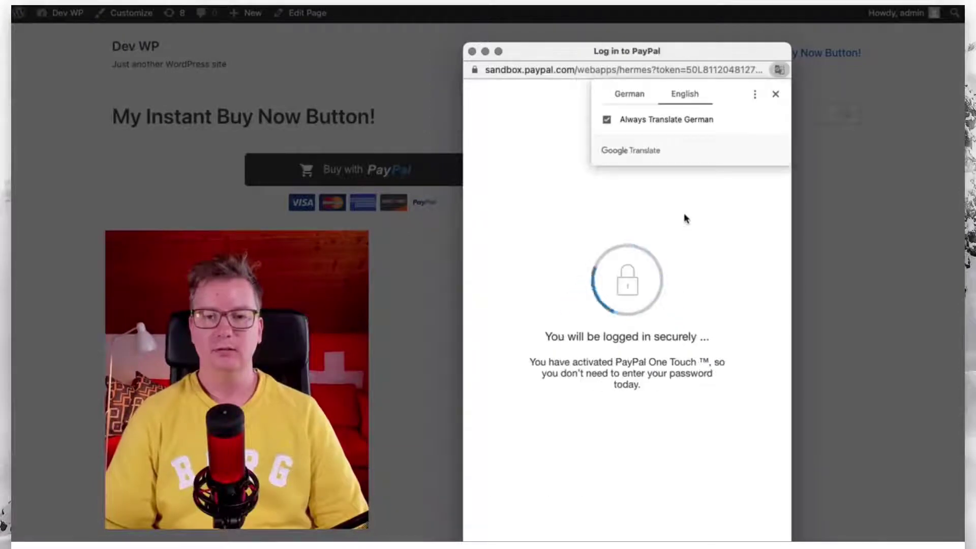
{"action": "left_click", "coordinate": [775, 96]}
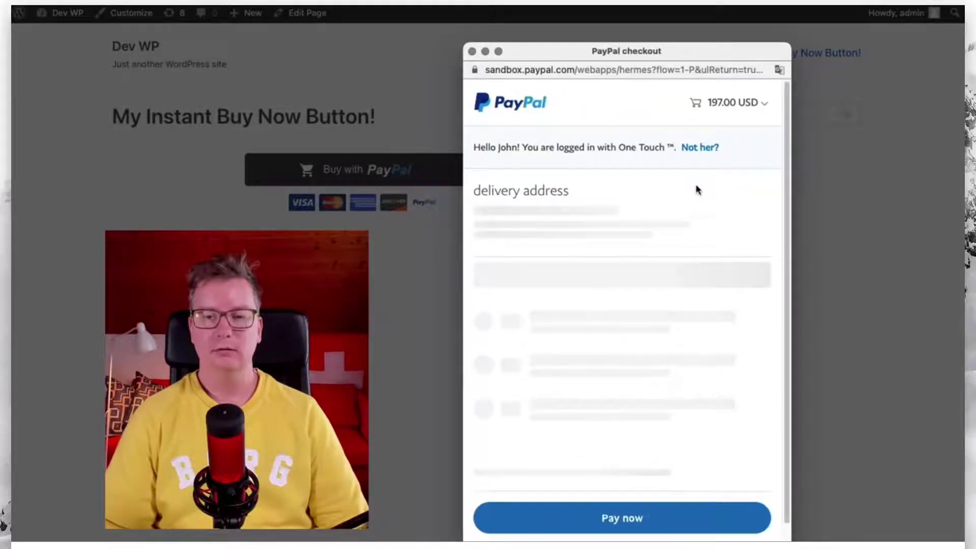
{"action": "scroll", "coordinate": [605, 160], "scroll_direction": "down", "scroll_amount": 2}
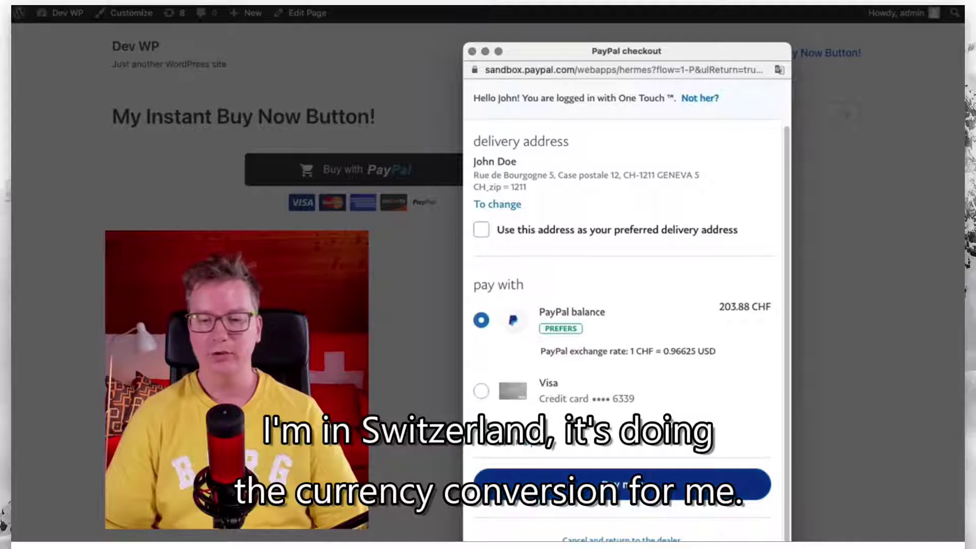
{"action": "left_click", "coordinate": [618, 486]}
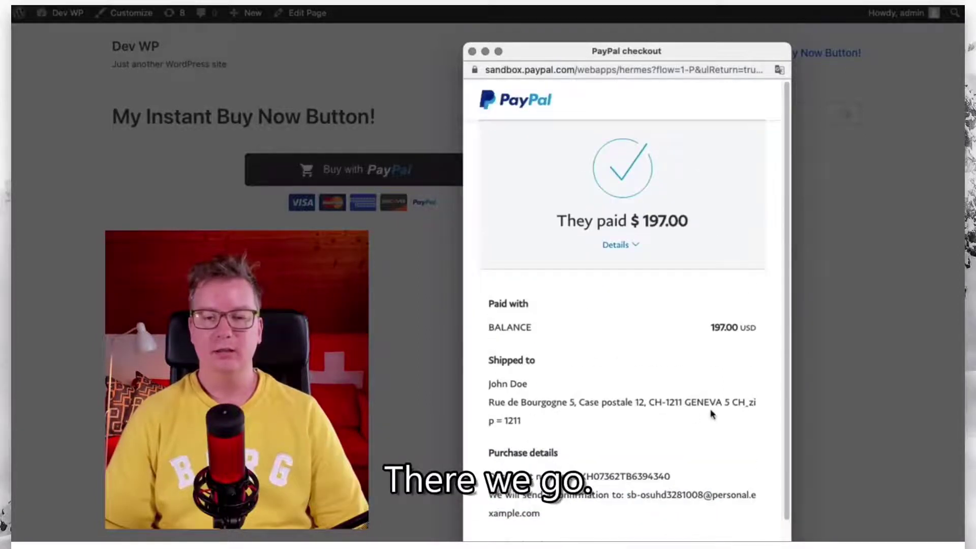
{"action": "scroll", "coordinate": [686, 414], "scroll_direction": "down", "scroll_amount": 1}
{"action": "left_click", "coordinate": [613, 539]}
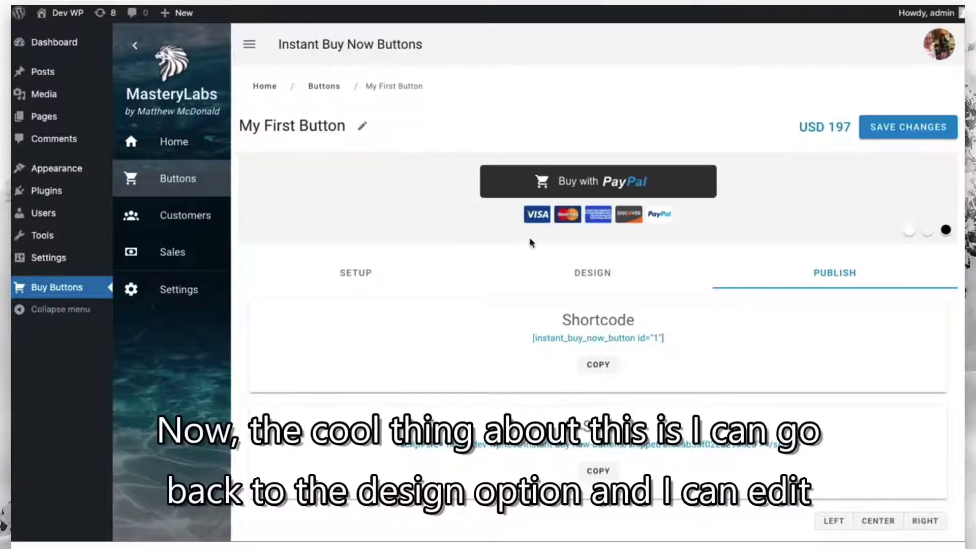
Apply the red dashed "Buy It Now And Save!" quick pick design template to My First Button and save the changes
{"action": "left_click", "coordinate": [574, 277]}
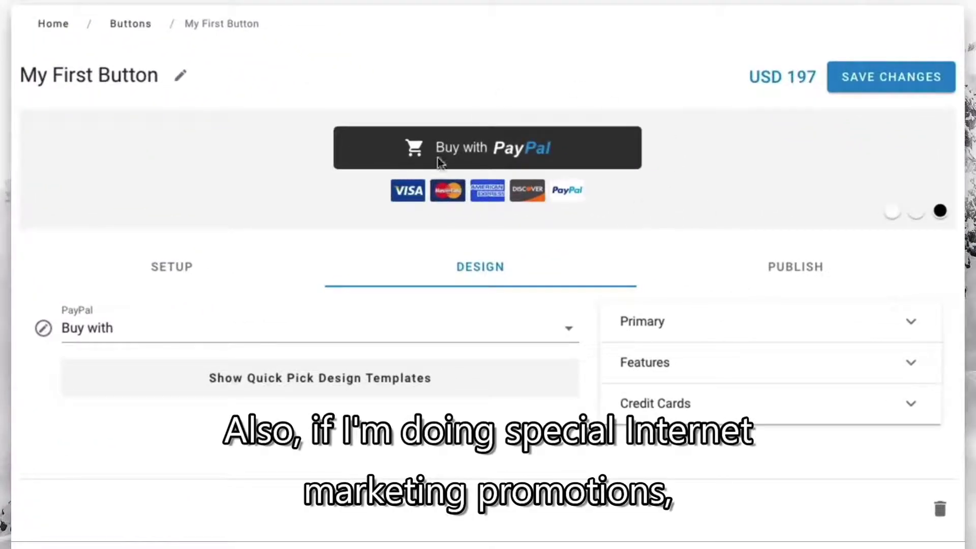
{"action": "left_click", "coordinate": [420, 389]}
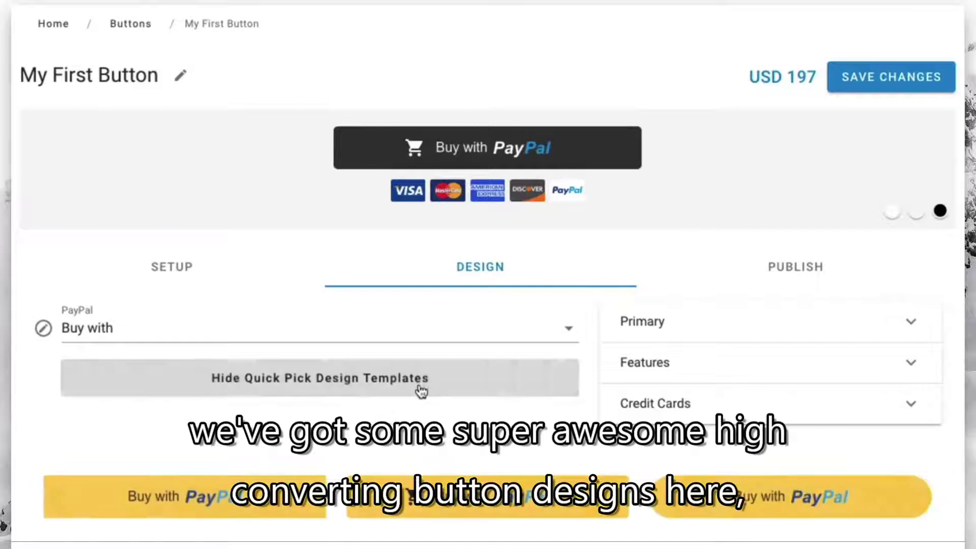
{"action": "scroll", "coordinate": [421, 389], "scroll_direction": "down", "scroll_amount": 15}
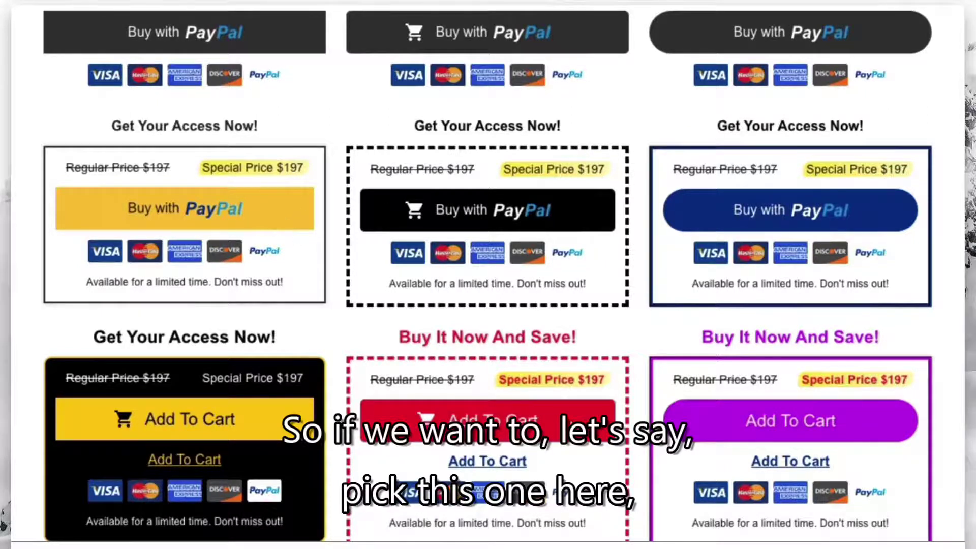
{"action": "left_click", "coordinate": [488, 421]}
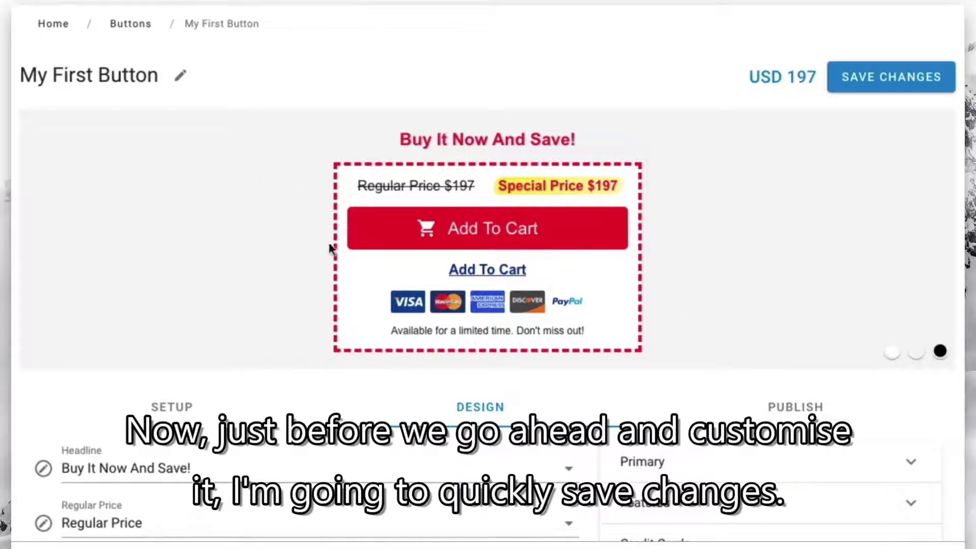
{"action": "left_click", "coordinate": [884, 90]}
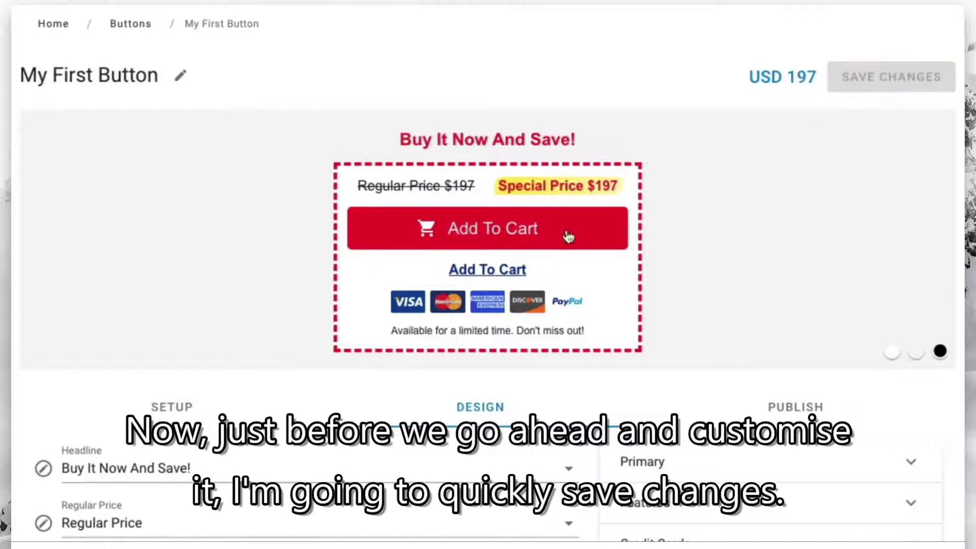
Review the item name, amount, currency and success URL in the button's setup
{"action": "scroll", "coordinate": [228, 242], "scroll_direction": "down", "scroll_amount": 6}
{"action": "left_click", "coordinate": [200, 122]}
{"action": "scroll", "coordinate": [920, 538], "scroll_direction": "down", "scroll_amount": 1}
{"action": "scroll", "coordinate": [920, 537], "scroll_direction": "down", "scroll_amount": 1}
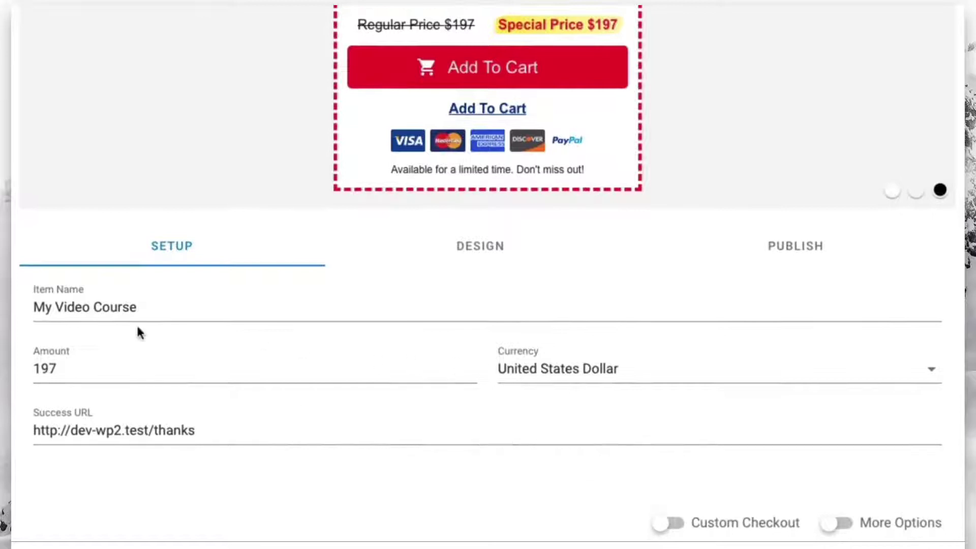
{"action": "left_click_drag", "start_coordinate": [157, 307], "coordinate": [19, 308]}
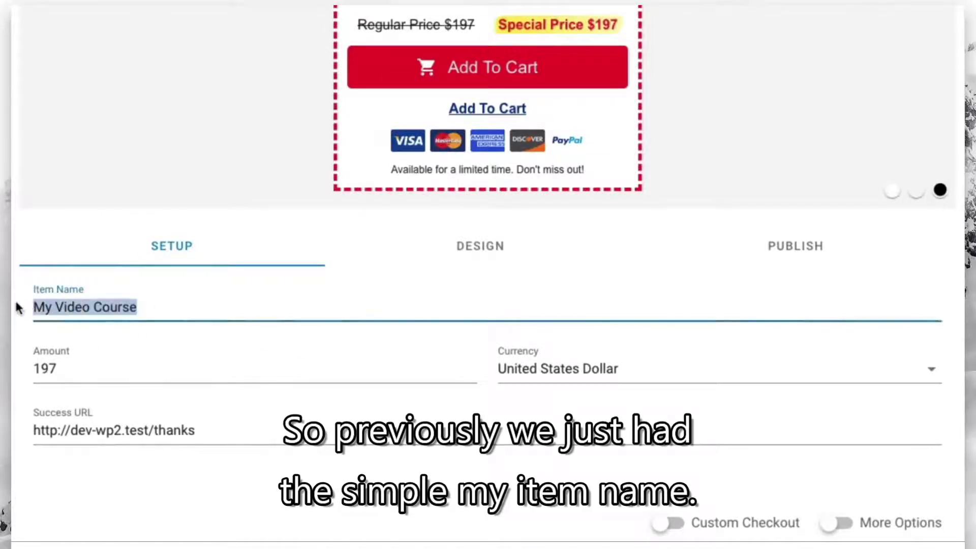
{"action": "left_click", "coordinate": [124, 370]}
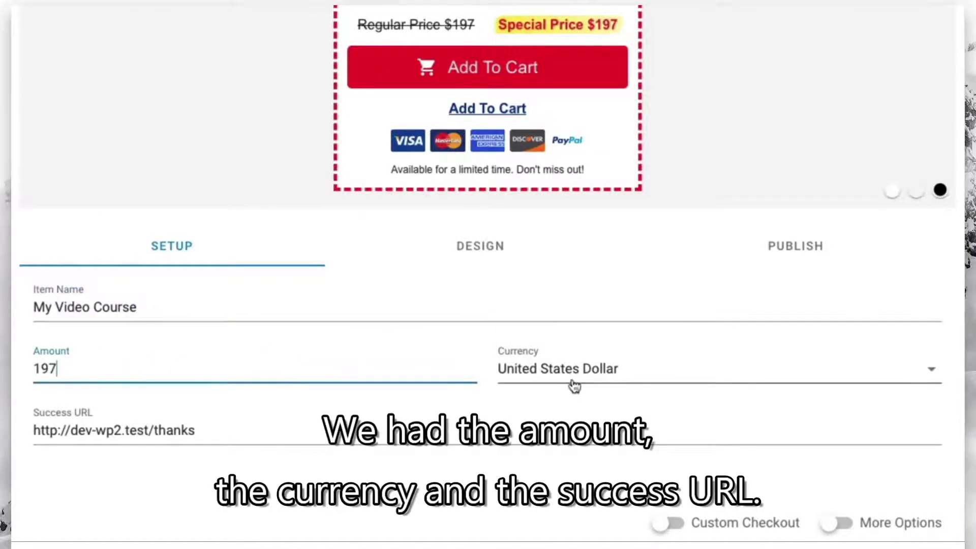
{"action": "left_click", "coordinate": [226, 447]}
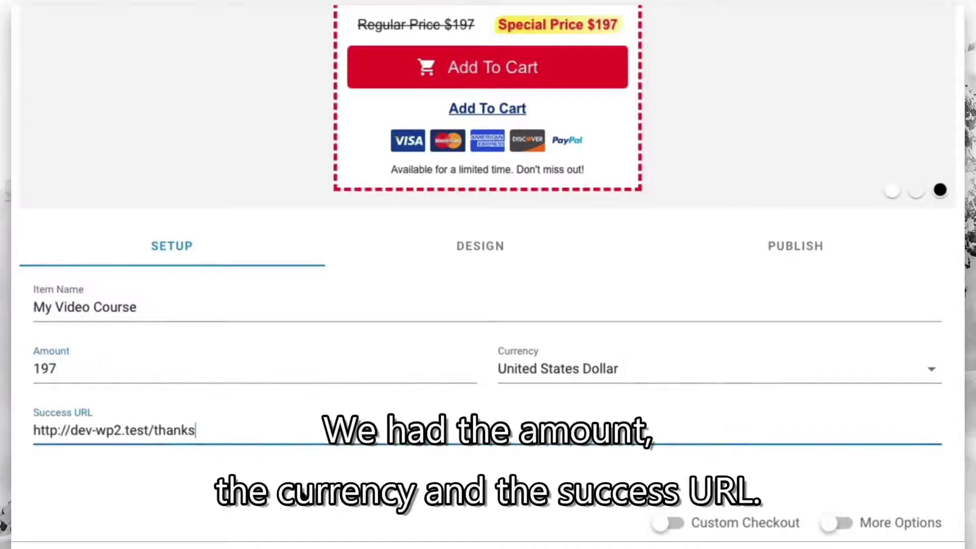
Enable More Options for the sale item and set the fixed discount amount to 100
{"action": "scroll", "coordinate": [915, 525], "scroll_direction": "down", "scroll_amount": 1}
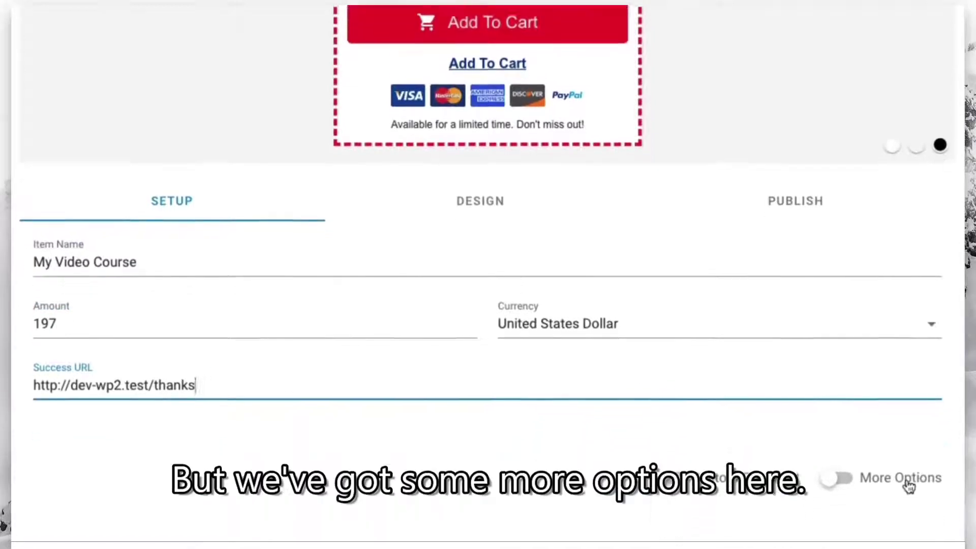
{"action": "left_click", "coordinate": [908, 476]}
{"action": "scroll", "coordinate": [444, 523], "scroll_direction": "down", "scroll_amount": 1}
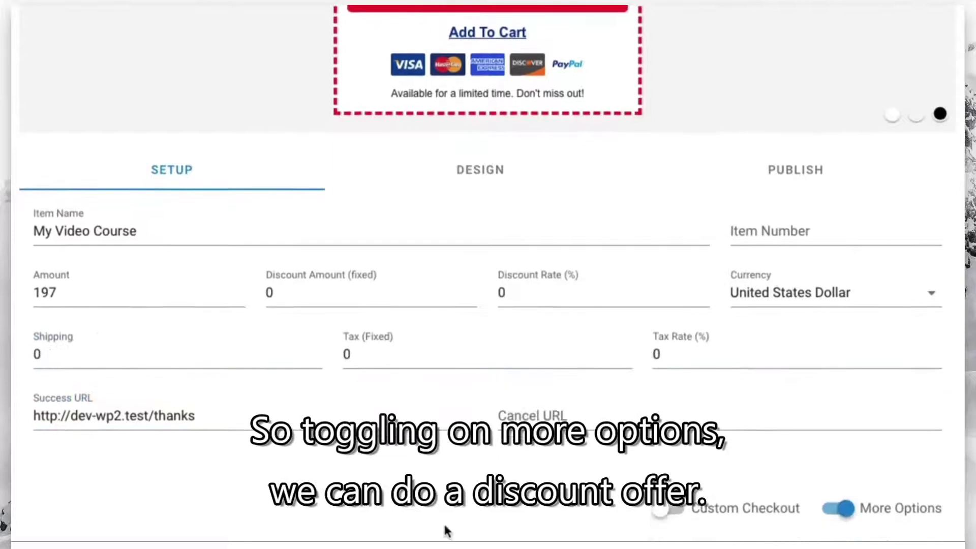
{"action": "left_click", "coordinate": [332, 292]}
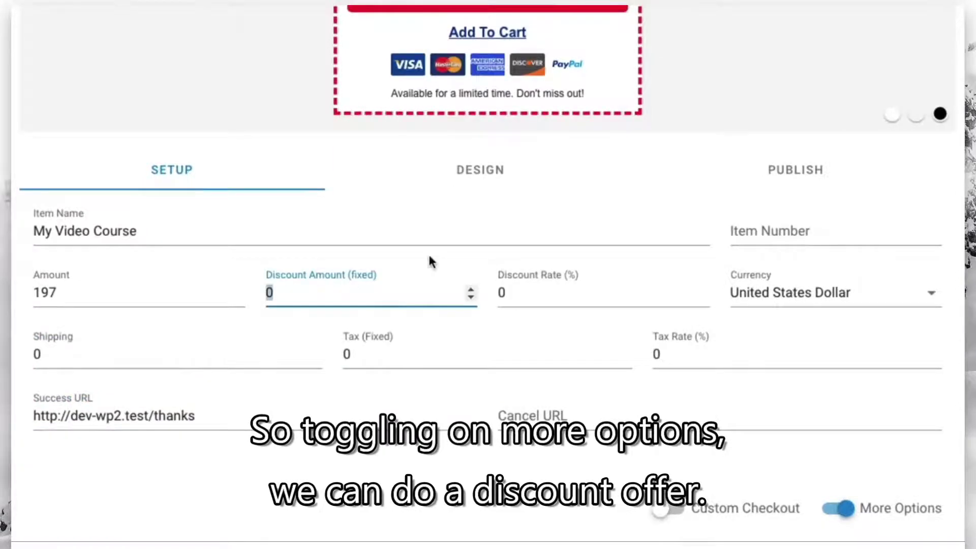
{"action": "type", "text": "100"}
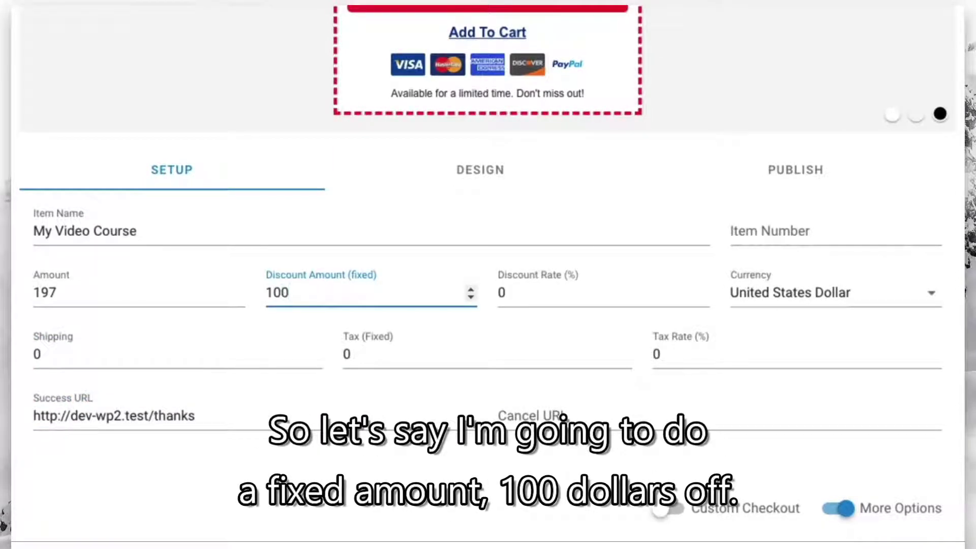
Review the discounted button preview and the shipping, tax and cancel URL fields, and save the button's changes
{"action": "scroll", "coordinate": [359, 308], "scroll_direction": "up", "scroll_amount": 1}
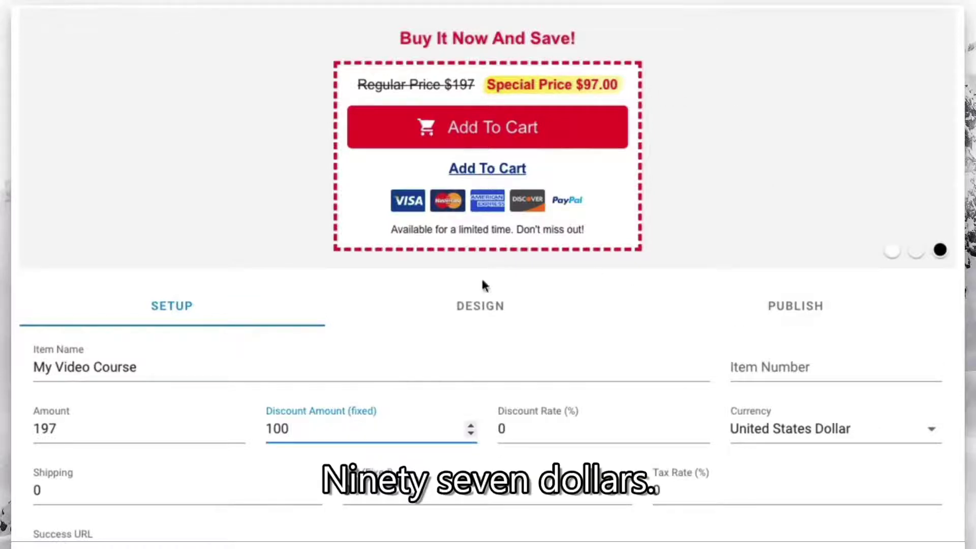
{"action": "scroll", "coordinate": [312, 407], "scroll_direction": "down", "scroll_amount": 1}
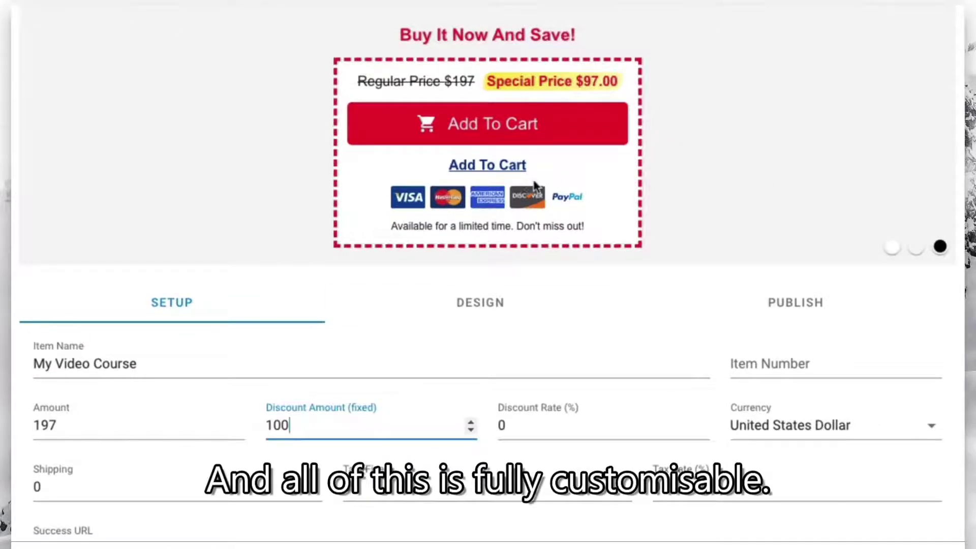
{"action": "scroll", "coordinate": [191, 479], "scroll_direction": "down", "scroll_amount": 1}
{"action": "left_click", "coordinate": [191, 480]}
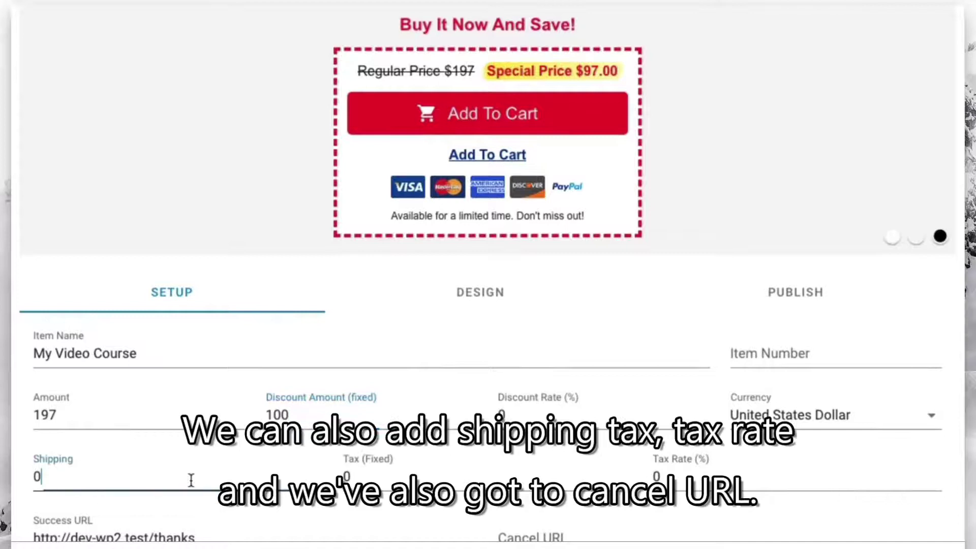
{"action": "key", "text": "Tab"}
{"action": "left_click", "coordinate": [747, 482]}
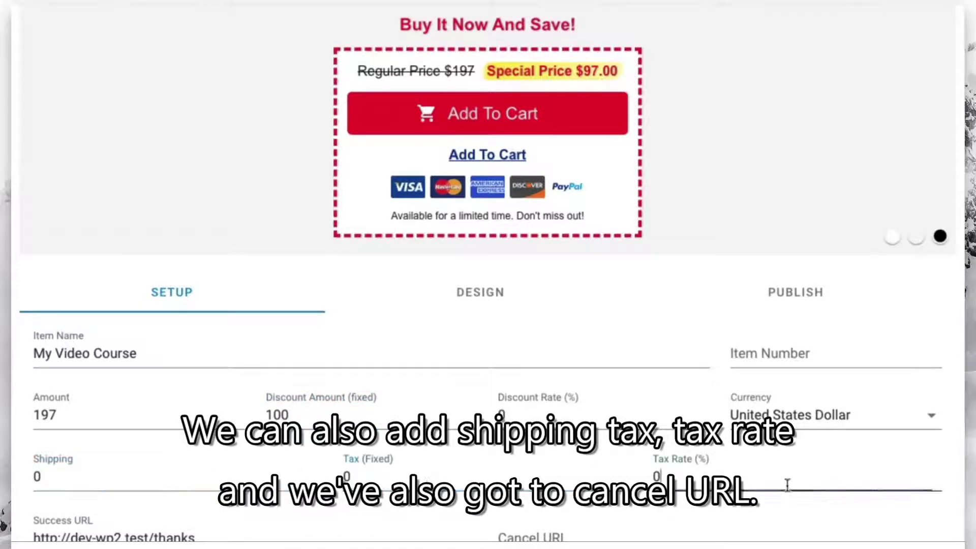
{"action": "left_click", "coordinate": [638, 539]}
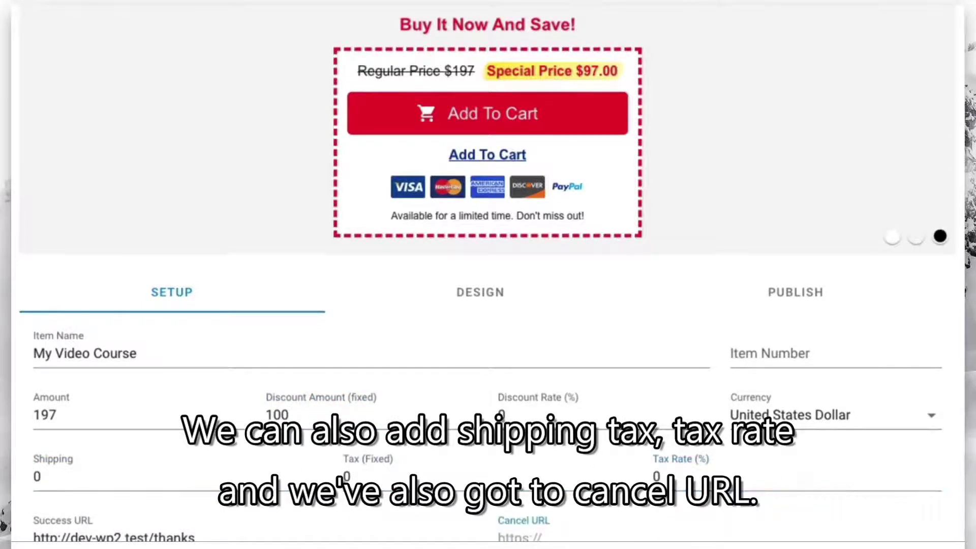
{"action": "scroll", "coordinate": [637, 539], "scroll_direction": "down", "scroll_amount": 2}
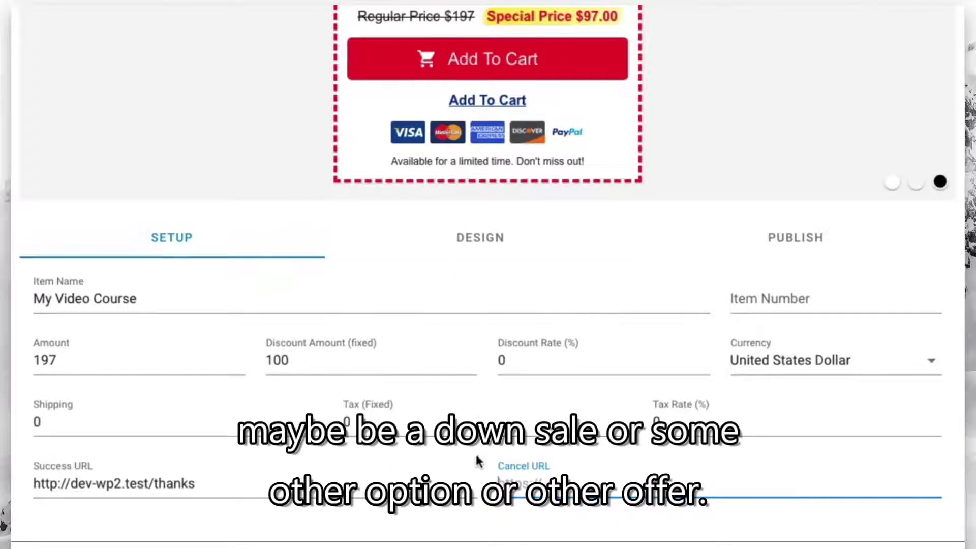
{"action": "scroll", "coordinate": [478, 475], "scroll_direction": "up", "scroll_amount": 3}
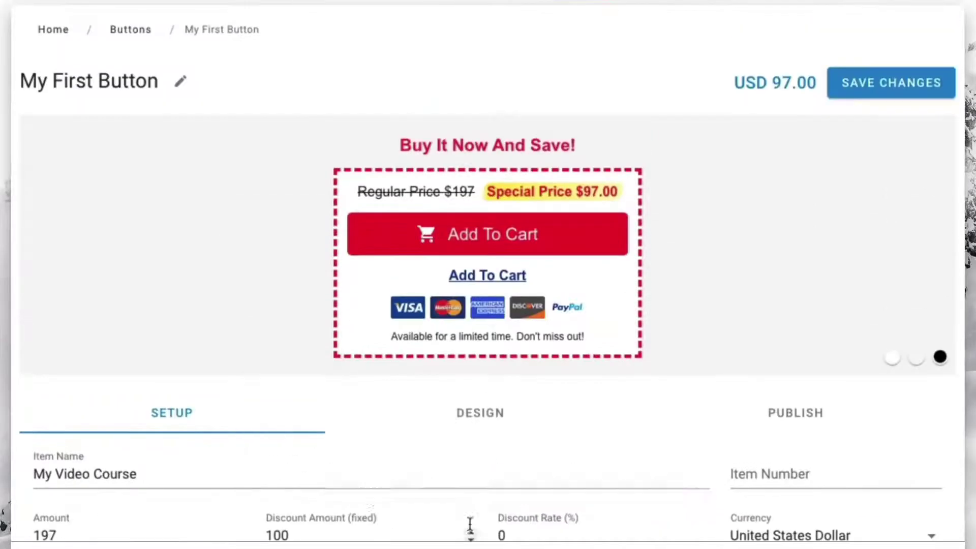
{"action": "left_click", "coordinate": [896, 97]}
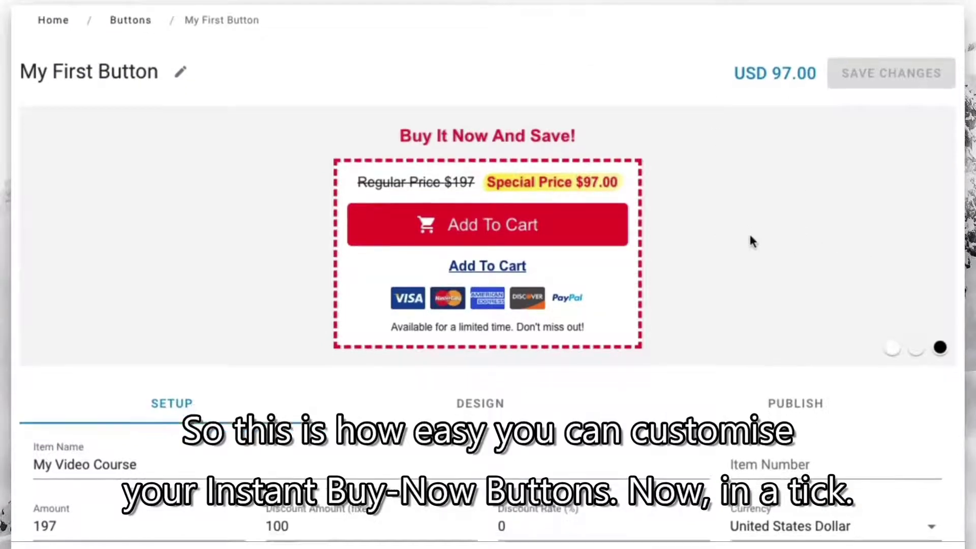
{"action": "scroll", "coordinate": [749, 242], "scroll_direction": "down", "scroll_amount": 1}
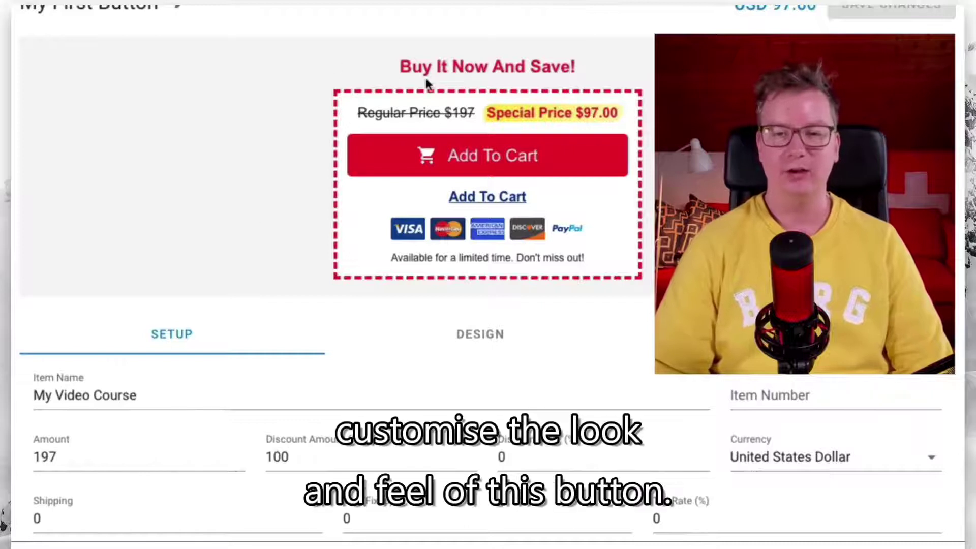
{"action": "scroll", "coordinate": [488, 275], "scroll_direction": "down", "scroll_amount": 1}
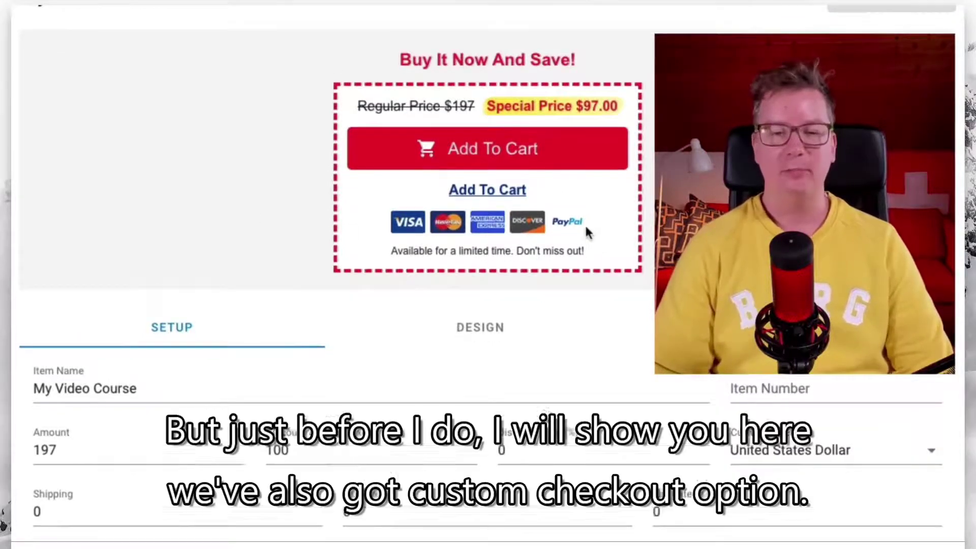
{"action": "scroll", "coordinate": [585, 229], "scroll_direction": "down", "scroll_amount": 3}
{"action": "scroll", "coordinate": [730, 512], "scroll_direction": "down", "scroll_amount": 3}
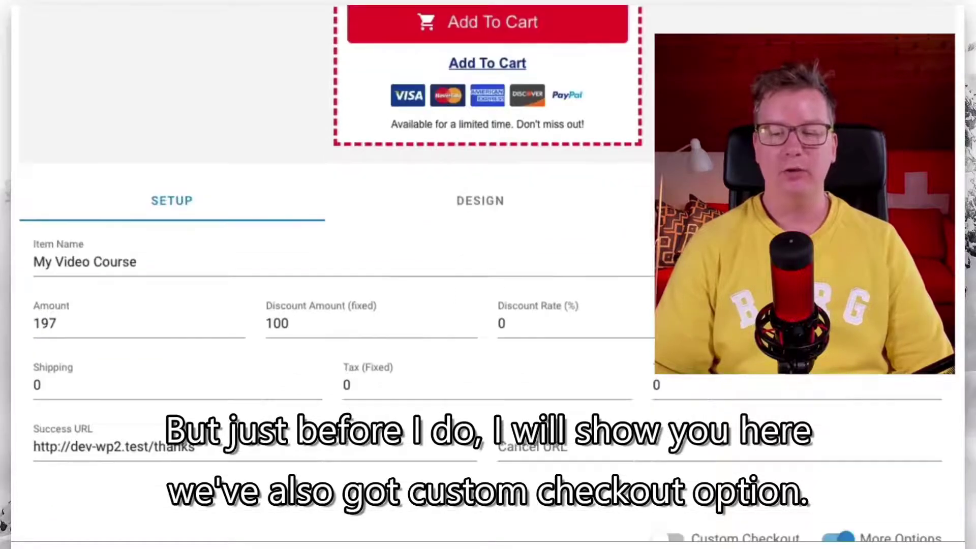
{"action": "scroll", "coordinate": [731, 512], "scroll_direction": "down", "scroll_amount": 1}
{"action": "scroll", "coordinate": [731, 512], "scroll_direction": "down", "scroll_amount": 1}
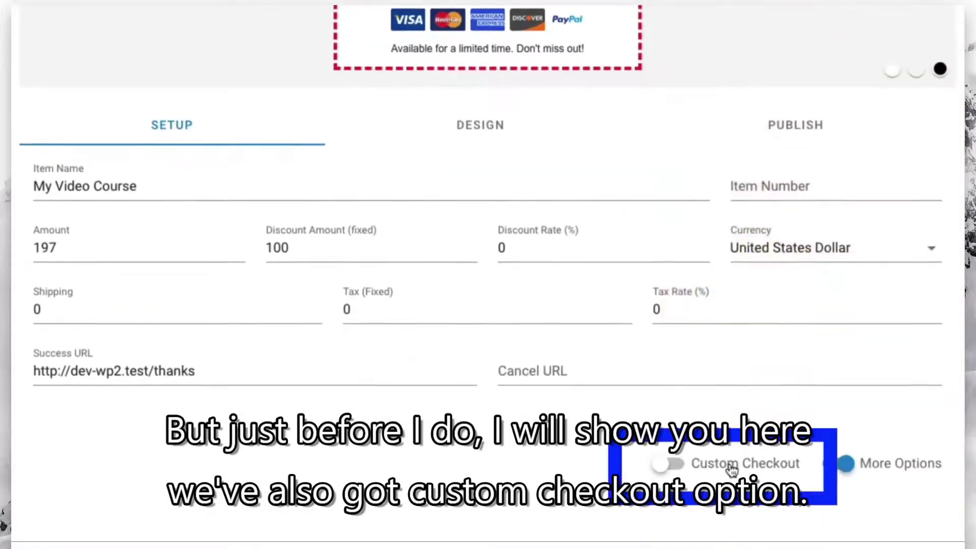
{"action": "left_click", "coordinate": [732, 469]}
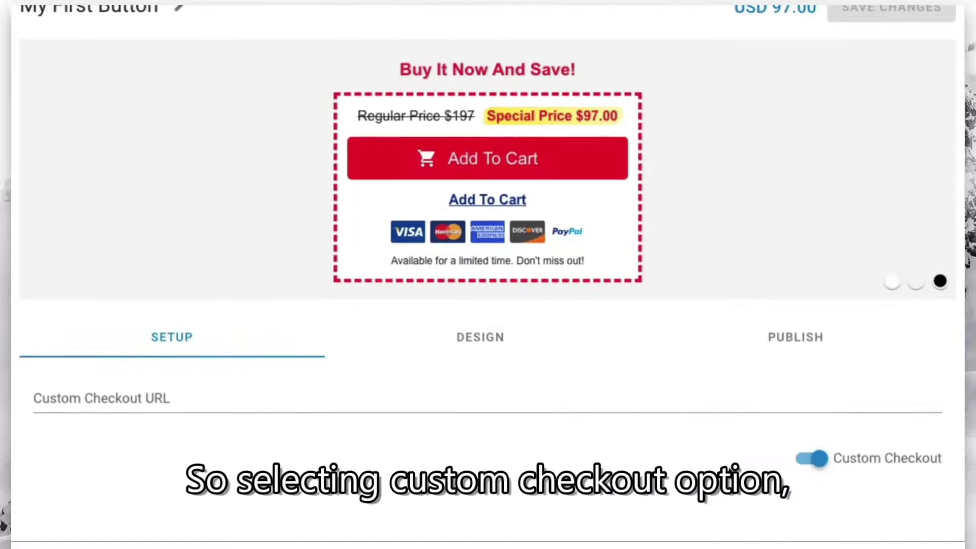
{"action": "left_click", "coordinate": [469, 402]}
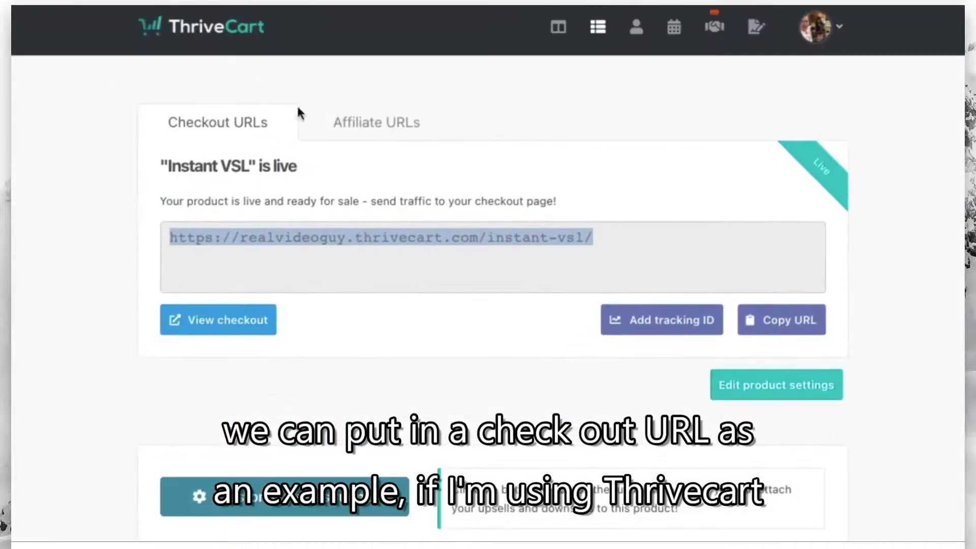
{"action": "right_click", "coordinate": [469, 239]}
{"action": "left_click", "coordinate": [482, 276]}
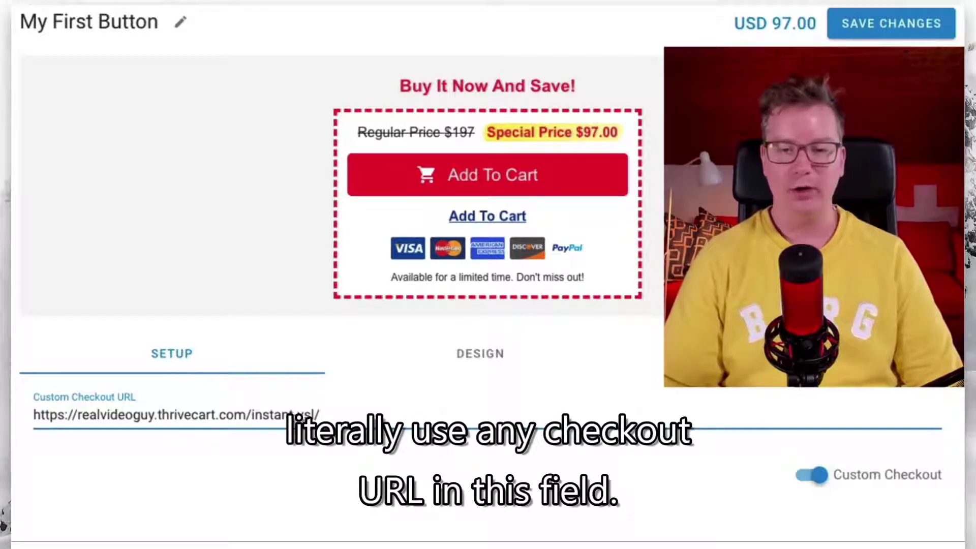
Clear the custom checkout URL and turn Custom Checkout off to return to the PayPal checkout
{"action": "triple_click", "coordinate": [464, 425]}
{"action": "key", "text": "BackSpace"}
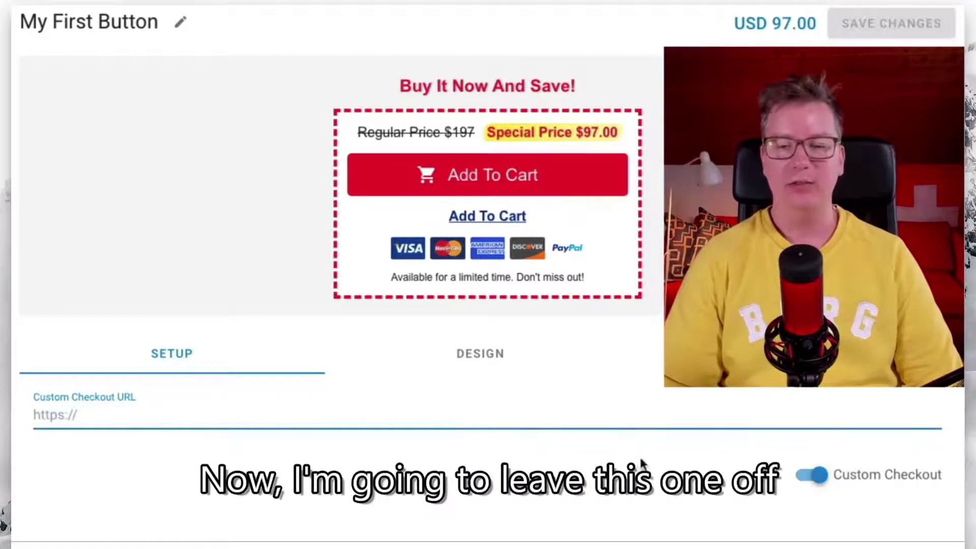
{"action": "left_click", "coordinate": [889, 475]}
{"action": "scroll", "coordinate": [459, 456], "scroll_direction": "down", "scroll_amount": 3}
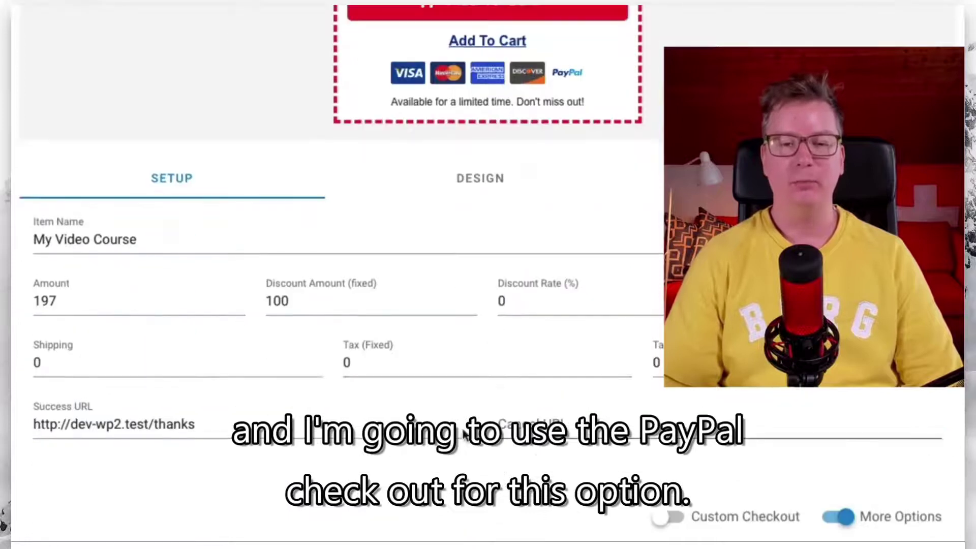
{"action": "scroll", "coordinate": [459, 456], "scroll_direction": "up", "scroll_amount": 3}
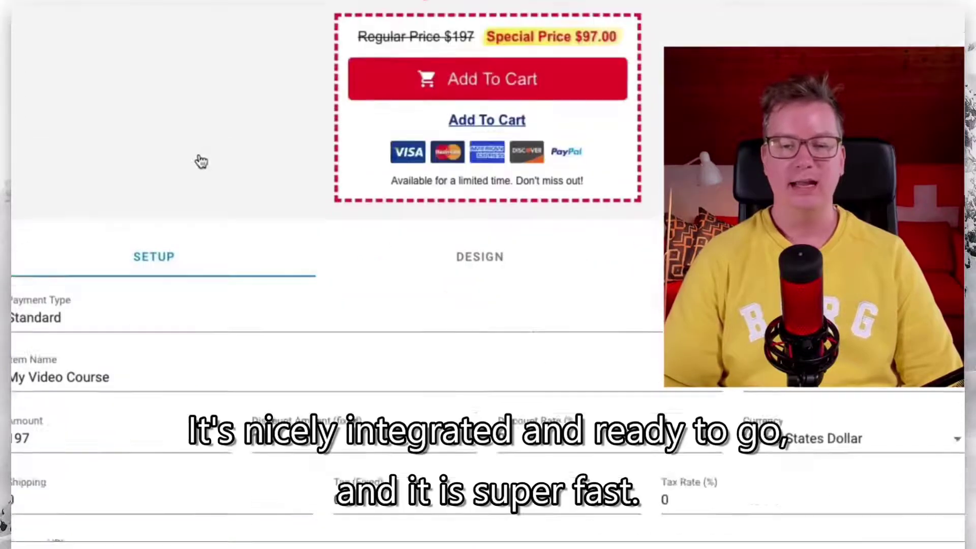
In the Primary design settings, make the Add To Cart button wider, reduce its height and fully round its corners
{"action": "scroll", "coordinate": [200, 167], "scroll_direction": "down", "scroll_amount": 2}
{"action": "scroll", "coordinate": [199, 176], "scroll_direction": "up", "scroll_amount": 1}
{"action": "left_click", "coordinate": [466, 160]}
{"action": "scroll", "coordinate": [366, 213], "scroll_direction": "up", "scroll_amount": 4}
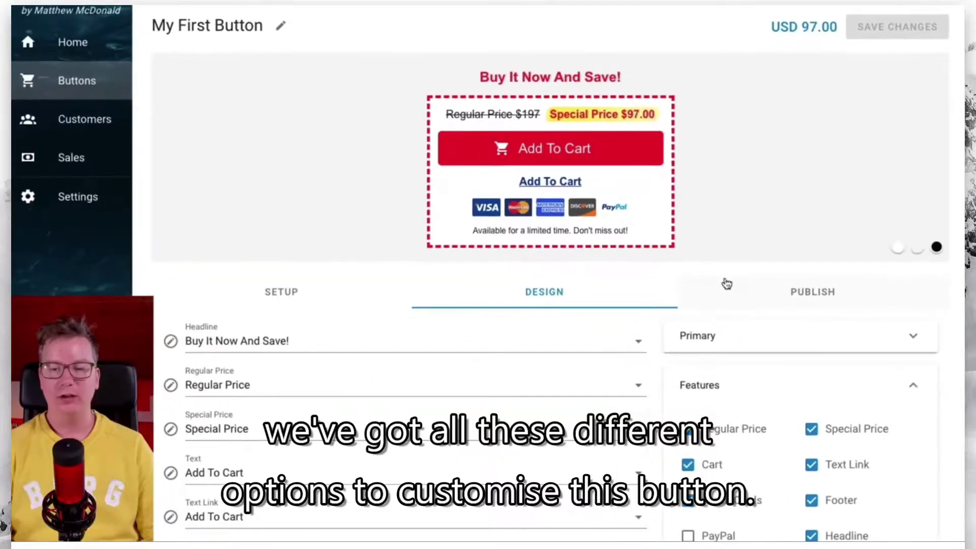
{"action": "left_click", "coordinate": [750, 342]}
{"action": "left_click_drag", "start_coordinate": [819, 374], "coordinate": [860, 374]}
{"action": "left_click_drag", "start_coordinate": [778, 411], "coordinate": [756, 407]}
{"action": "left_click_drag", "start_coordinate": [737, 445], "coordinate": [915, 446]}
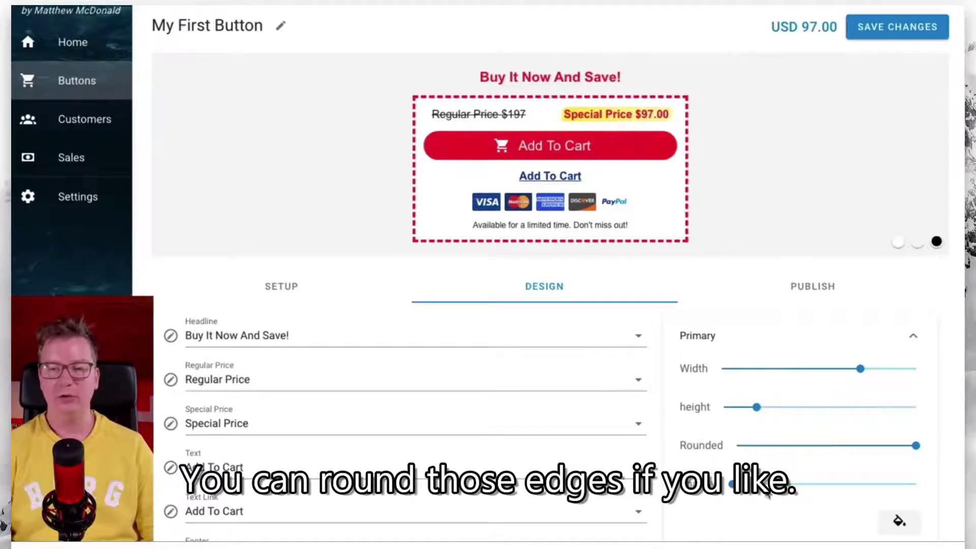
{"action": "left_click_drag", "start_coordinate": [732, 484], "coordinate": [777, 485]}
{"action": "left_click", "coordinate": [773, 340]}
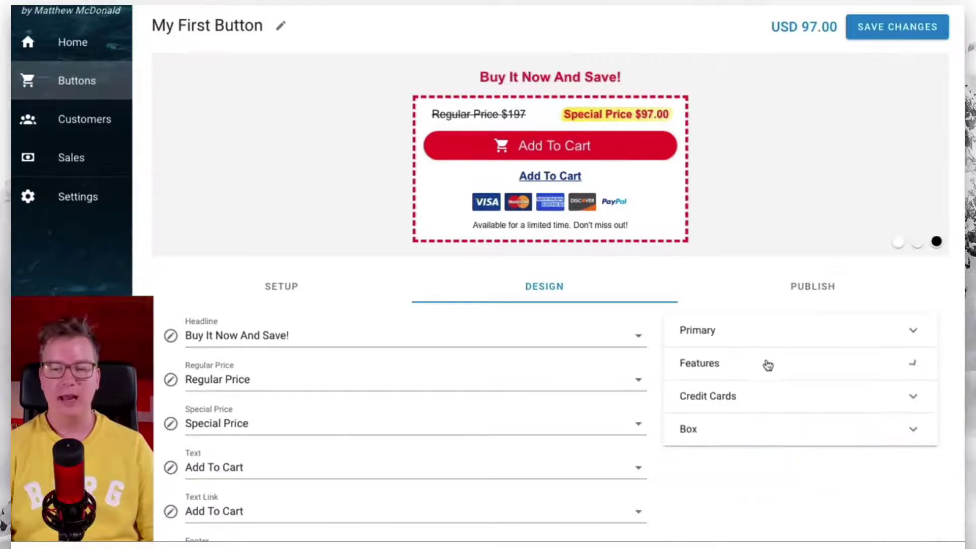
Disable the Regular Price feature so that the button shows only the special price
{"action": "left_click", "coordinate": [766, 364]}
{"action": "scroll", "coordinate": [762, 366], "scroll_direction": "down", "scroll_amount": 2}
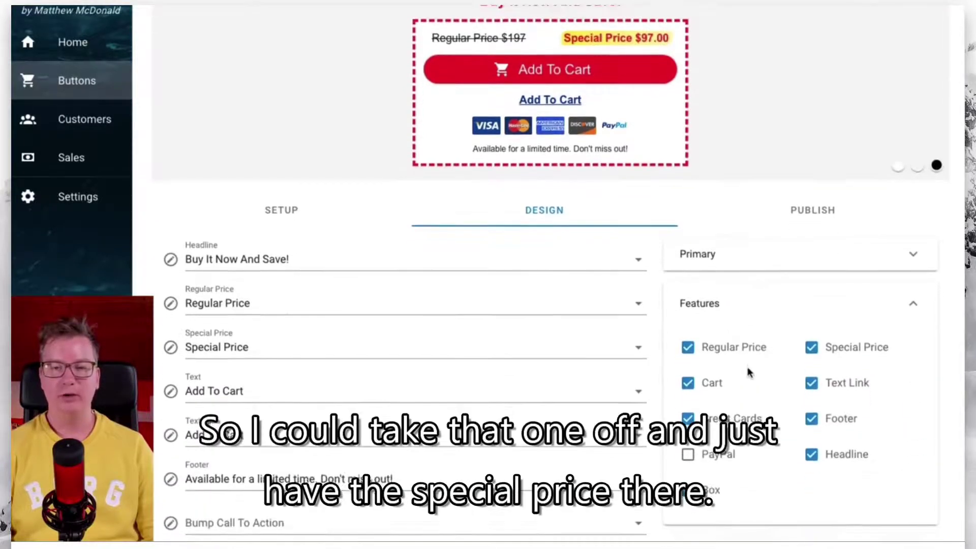
{"action": "scroll", "coordinate": [747, 375], "scroll_direction": "down", "scroll_amount": 1}
{"action": "left_click", "coordinate": [734, 337]}
{"action": "scroll", "coordinate": [584, 47], "scroll_direction": "up", "scroll_amount": 1}
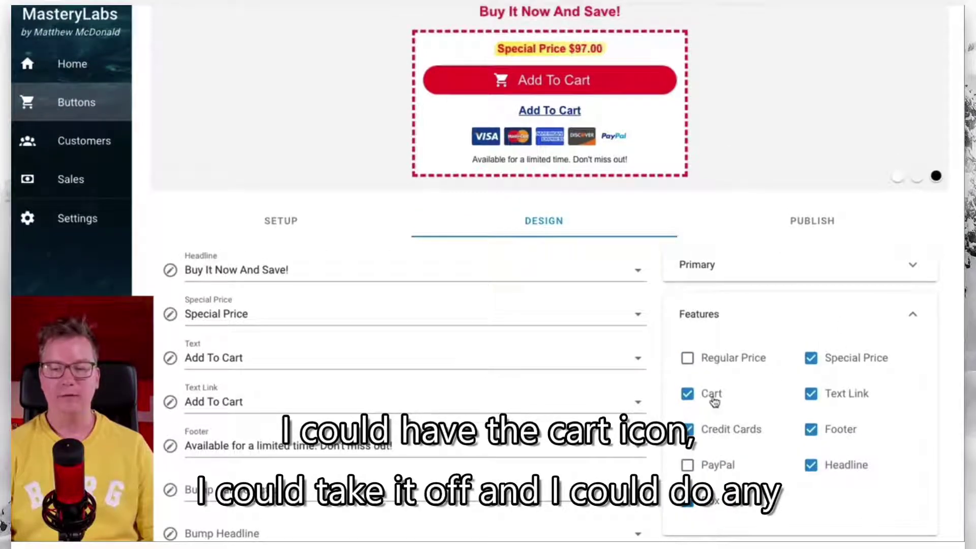
Try hiding the cart icon and the credit card logos in the button's features, restoring each one
{"action": "left_click", "coordinate": [713, 396]}
{"action": "left_click", "coordinate": [715, 398]}
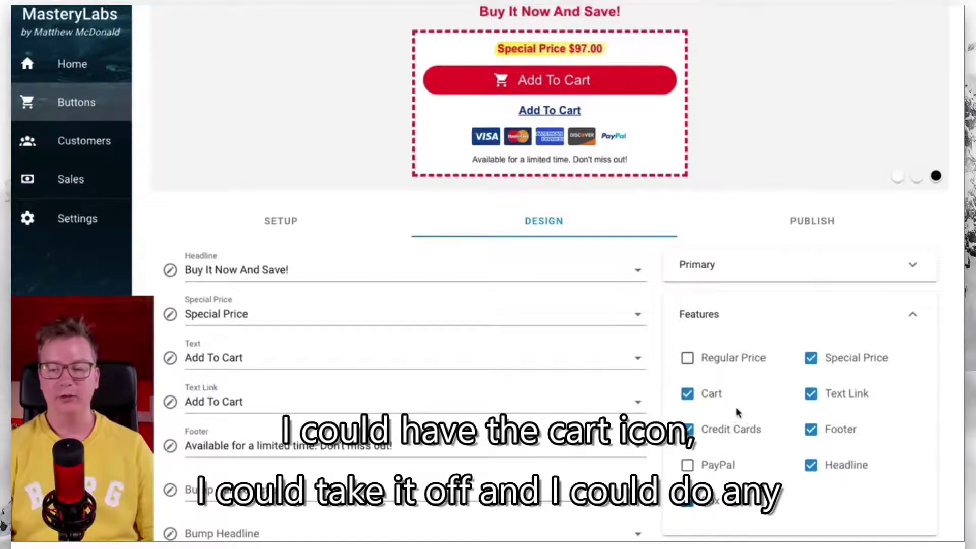
{"action": "left_click", "coordinate": [750, 432]}
{"action": "left_click", "coordinate": [742, 406]}
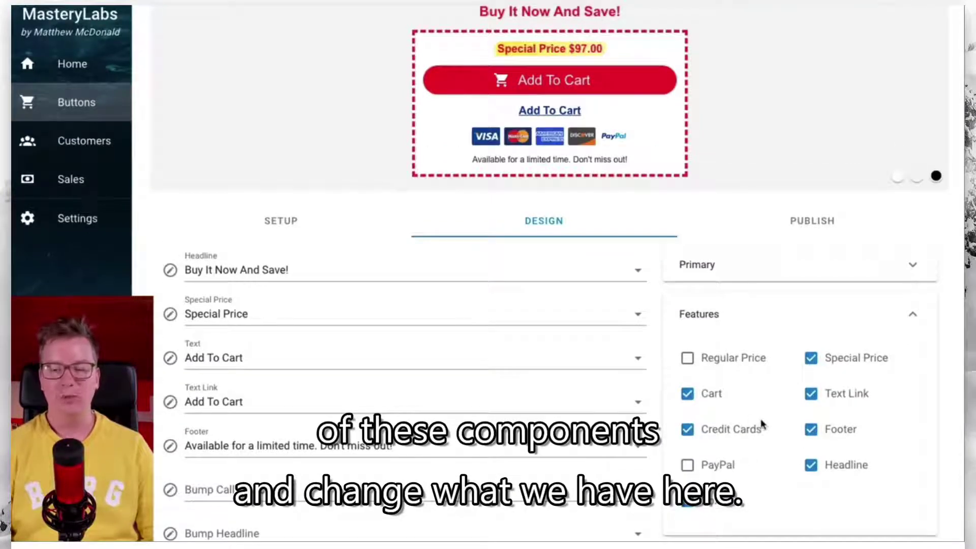
Enable the Paypal, Visa, Amex, Discovery and Mastercard logos in the Credit Cards design settings
{"action": "scroll", "coordinate": [761, 426], "scroll_direction": "down", "scroll_amount": 4}
{"action": "left_click", "coordinate": [758, 374]}
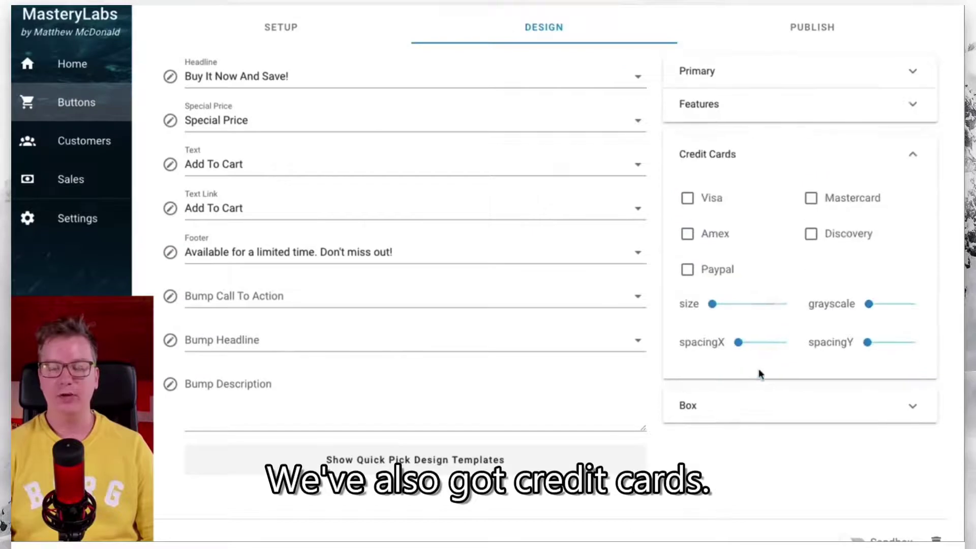
{"action": "left_click", "coordinate": [730, 268]}
{"action": "scroll", "coordinate": [722, 256], "scroll_direction": "up", "scroll_amount": 3}
{"action": "left_click", "coordinate": [718, 367]}
{"action": "left_click", "coordinate": [717, 400]}
{"action": "left_click", "coordinate": [837, 401]}
{"action": "left_click", "coordinate": [851, 365]}
Enlarge the credit card logos, increase their horizontal and vertical spacing, and set them to full grayscale
{"action": "left_click_drag", "start_coordinate": [712, 471], "coordinate": [736, 472]}
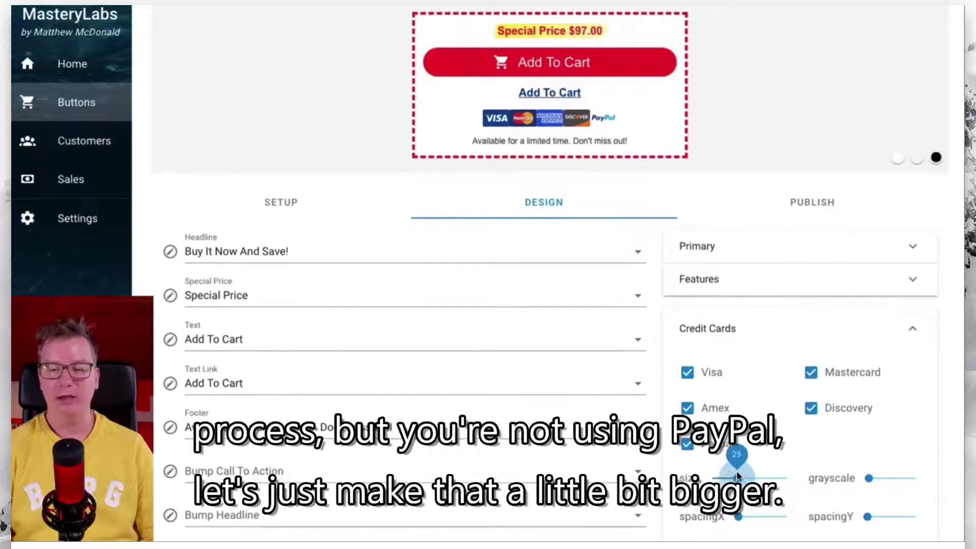
{"action": "left_click_drag", "start_coordinate": [743, 518], "coordinate": [768, 517]}
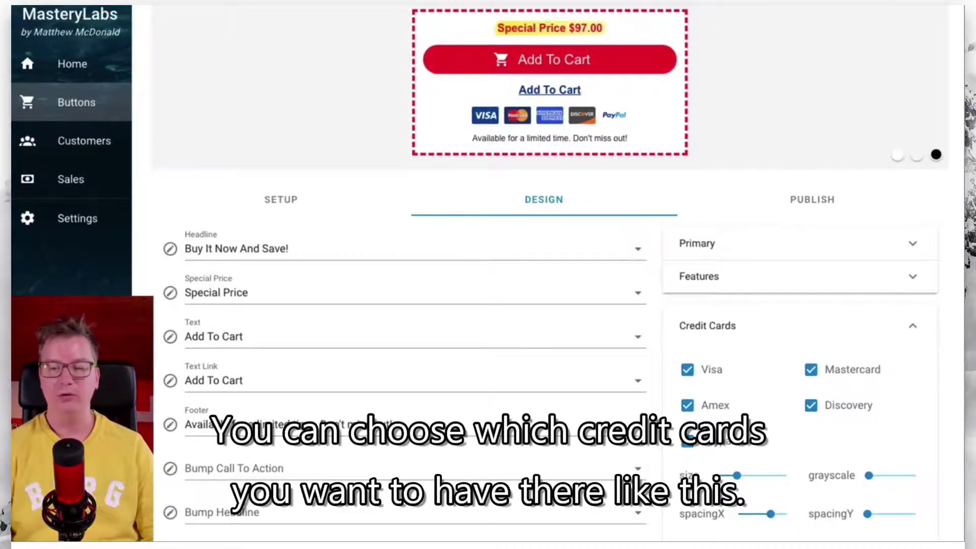
{"action": "left_click_drag", "start_coordinate": [868, 477], "coordinate": [948, 483]}
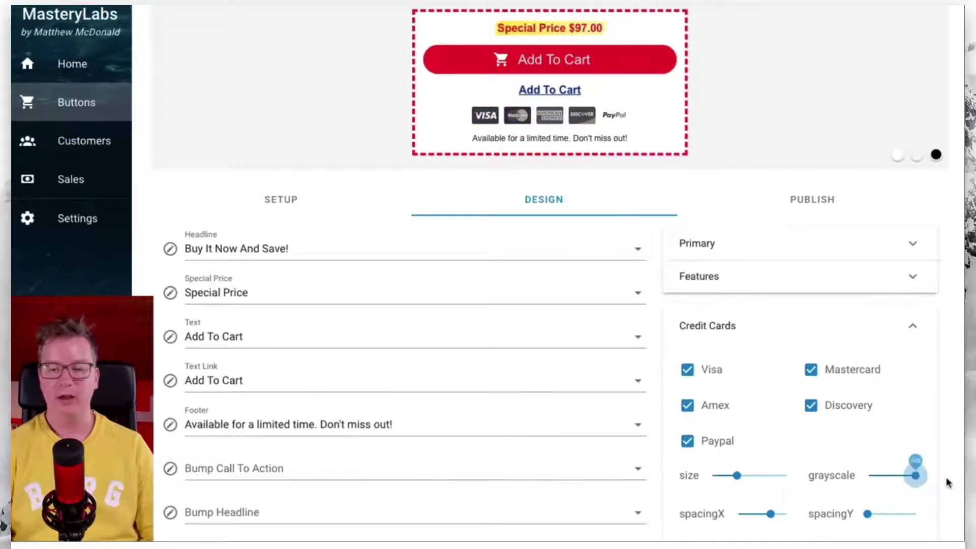
{"action": "left_click_drag", "start_coordinate": [868, 514], "coordinate": [883, 516]}
{"action": "left_click_drag", "start_coordinate": [739, 479], "coordinate": [740, 475]}
{"action": "left_click", "coordinate": [800, 325]}
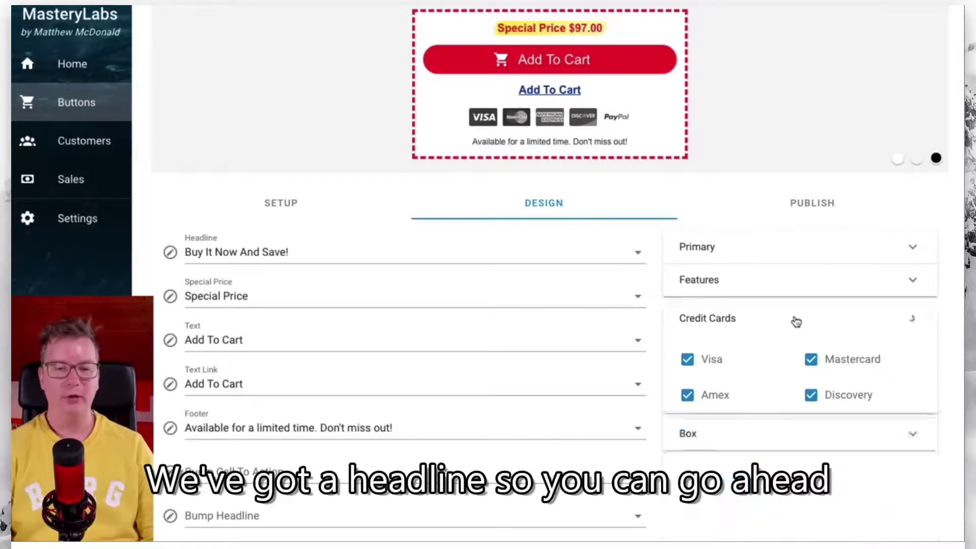
Set the button's headline to "Take Action Today!" and choose "Today Only" as the special price text
{"action": "left_click", "coordinate": [342, 250]}
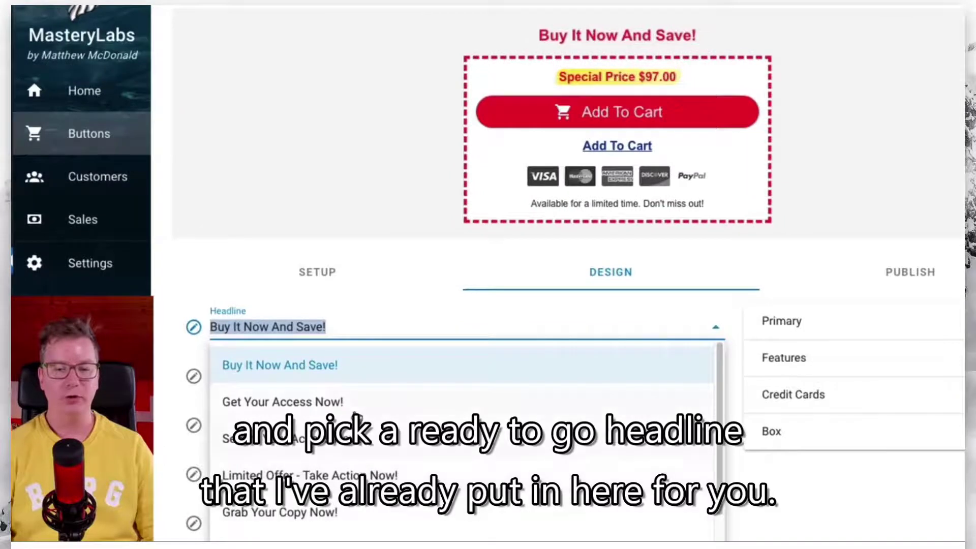
{"action": "left_click", "coordinate": [355, 402]}
{"action": "left_click", "coordinate": [368, 326]}
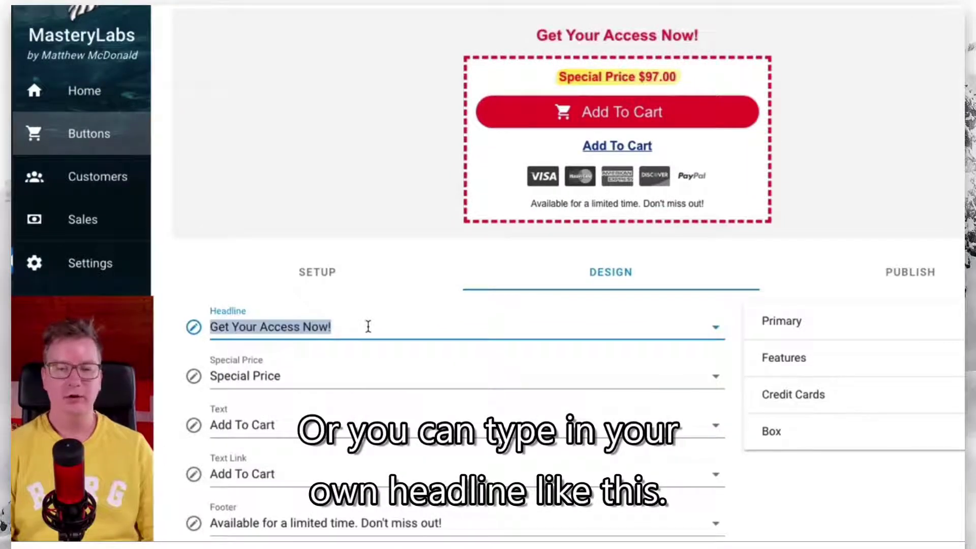
{"action": "type", "text": "Take Action Today!"}
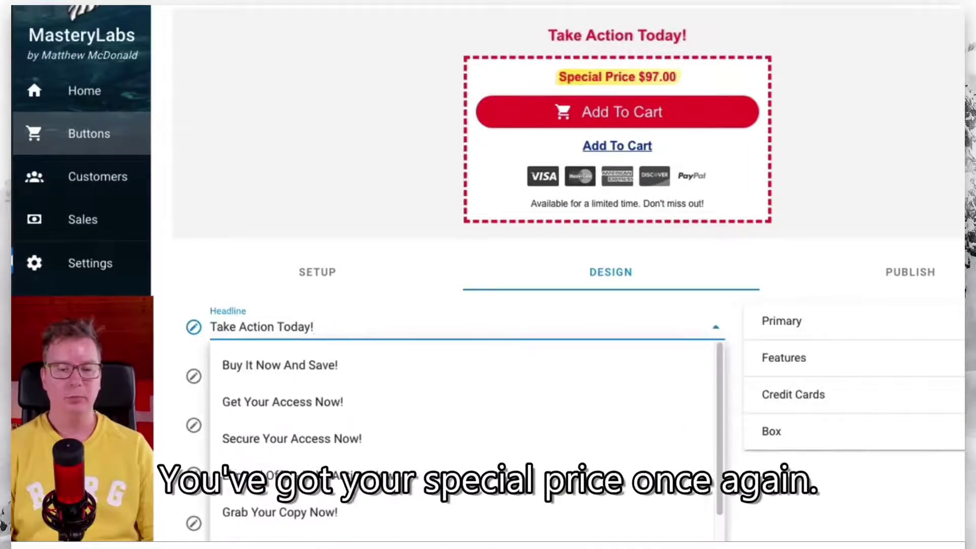
{"action": "key", "text": "Return"}
{"action": "left_click", "coordinate": [337, 386]}
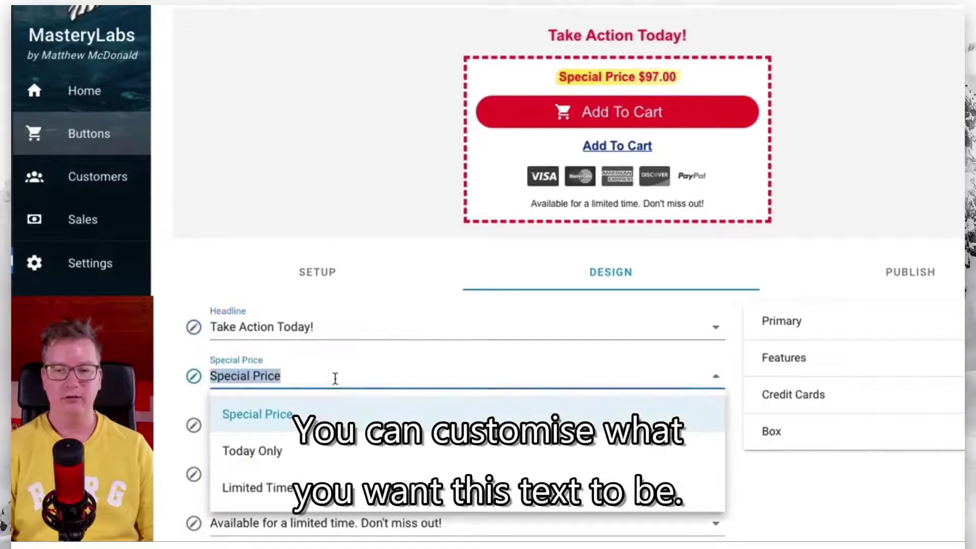
{"action": "left_click", "coordinate": [345, 450]}
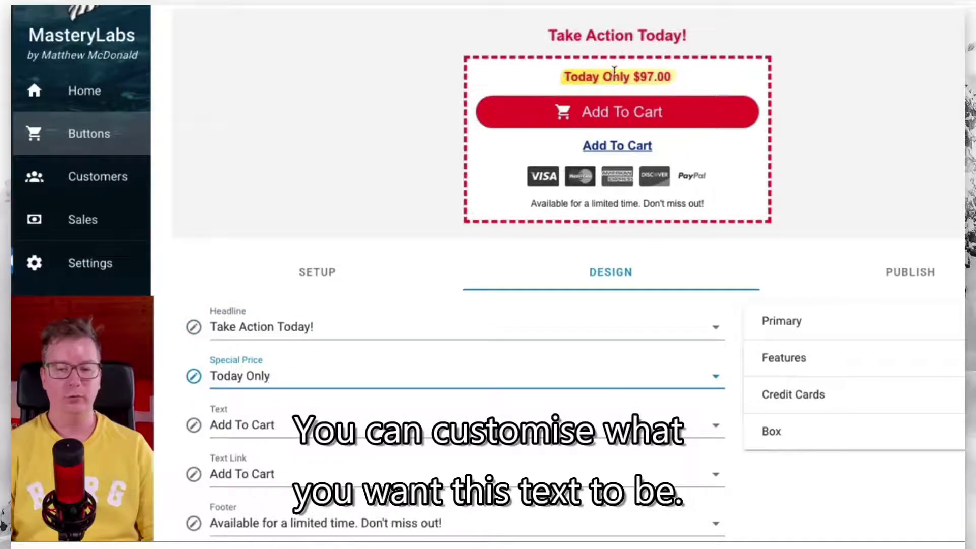
Try "Limited Time" as the special price text and switch it back to "Today Only"
{"action": "left_click", "coordinate": [291, 379]}
{"action": "left_click", "coordinate": [345, 487]}
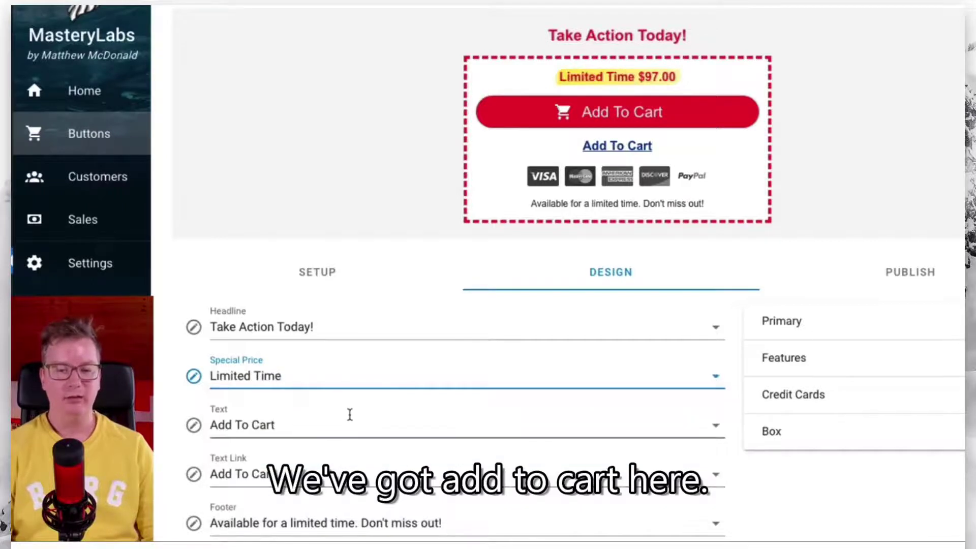
{"action": "left_click", "coordinate": [309, 378]}
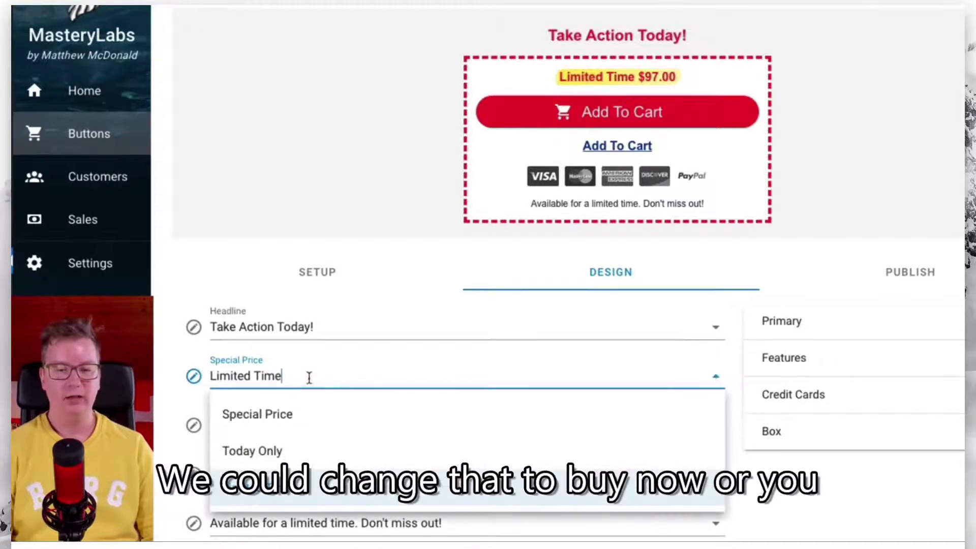
{"action": "left_click", "coordinate": [304, 446]}
Preview "Buy Now" as the button text and choose "Checkout Now" for it
{"action": "left_click", "coordinate": [326, 437]}
{"action": "left_click", "coordinate": [325, 498]}
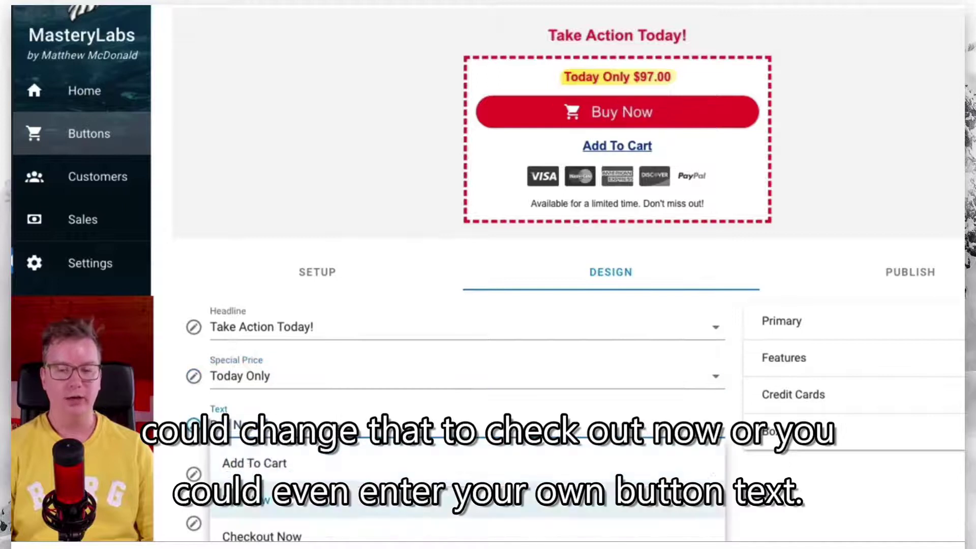
{"action": "left_click", "coordinate": [348, 535]}
Try adding the custom words "YOUR OWN TEXT" to the button text and remove them again
{"action": "type", "text": "YOUR OWN TEXT"}
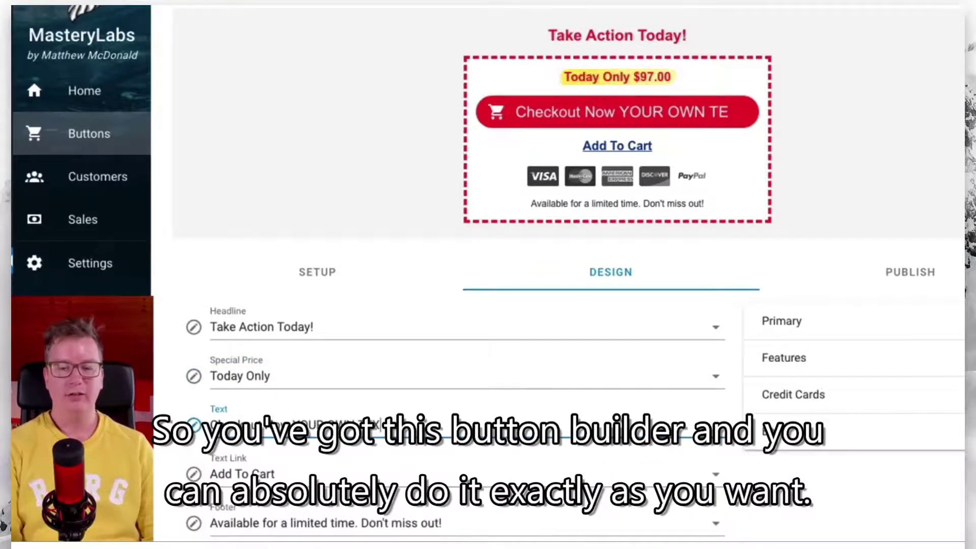
{"action": "key", "text": "BackSpace"}
{"action": "key", "text": "BackSpace"}
{"action": "key", "text": "BackSpace"}
{"action": "key", "text": "BackSpace"}
{"action": "key", "text": "BackSpace"}
{"action": "key", "text": "BackSpace"}
{"action": "key", "text": "BackSpace"}
{"action": "key", "text": "BackSpace"}
{"action": "key", "text": "BackSpace"}
{"action": "key", "text": "BackSpace"}
{"action": "key", "text": "BackSpace"}
{"action": "key", "text": "BackSpace"}
{"action": "key", "text": "BackSpace"}
{"action": "key", "text": "BackSpace"}
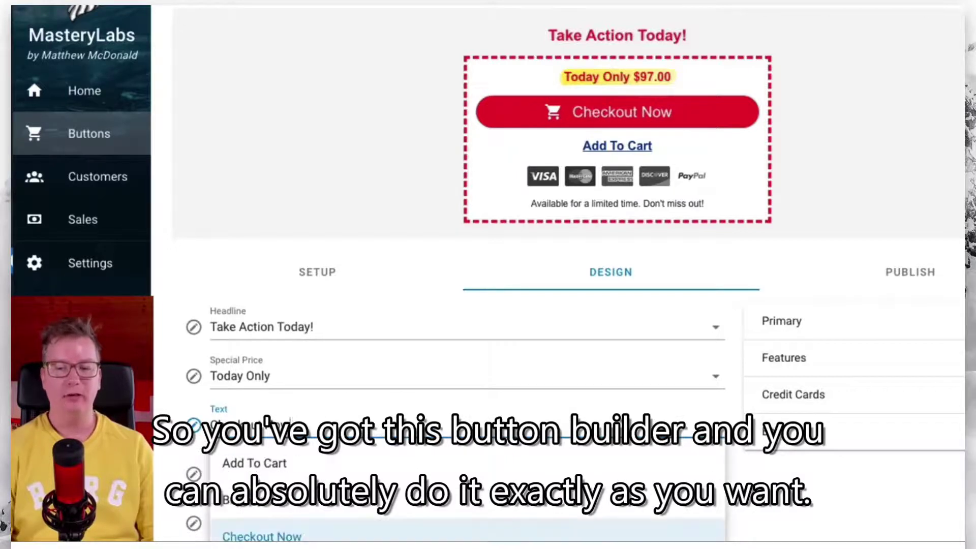
{"action": "left_click", "coordinate": [167, 425]}
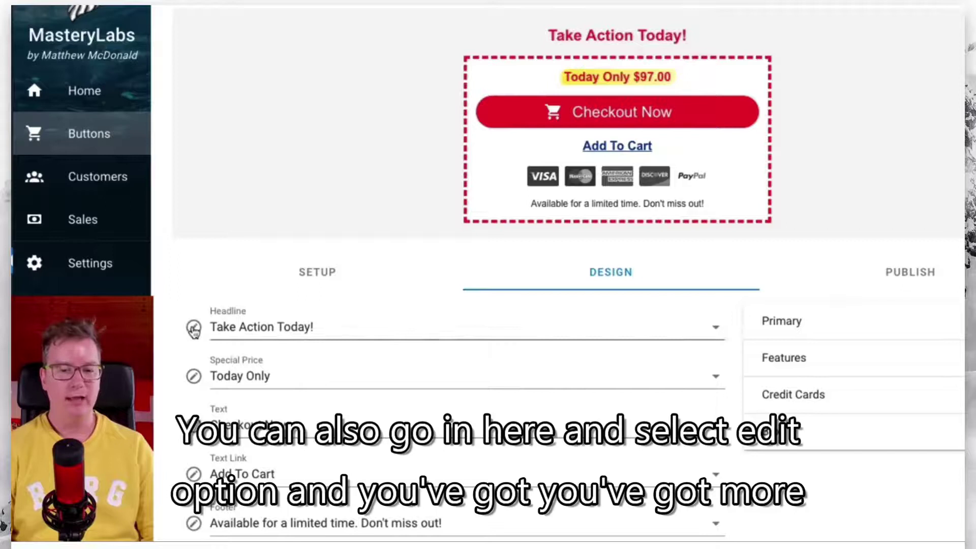
Set the headline's font to Cosmic and its size to X-Large
{"action": "left_click", "coordinate": [193, 329]}
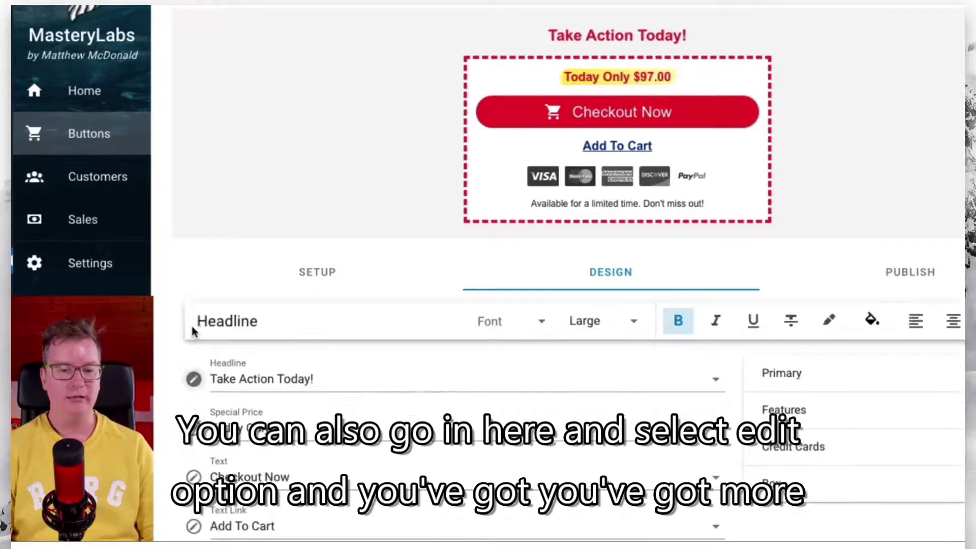
{"action": "left_click", "coordinate": [514, 323]}
{"action": "left_click", "coordinate": [505, 374]}
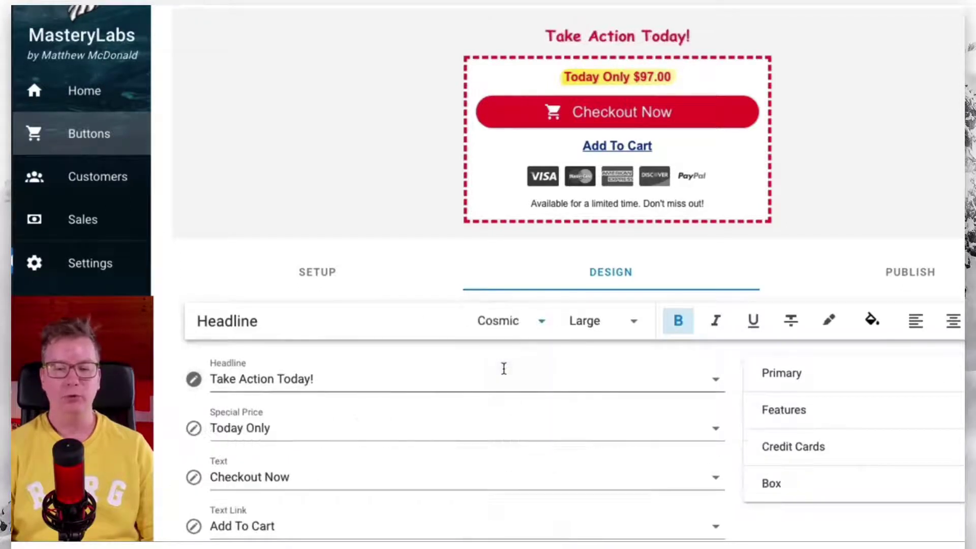
{"action": "left_click", "coordinate": [636, 338]}
{"action": "left_click", "coordinate": [628, 512]}
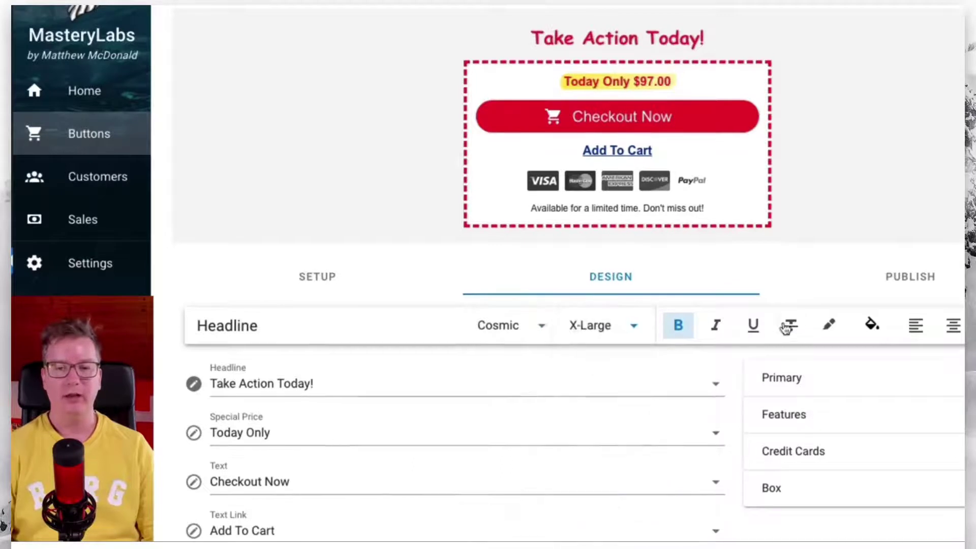
Make the headline italic and underlined, colour its text indigo, and try a yellow highlight on it
{"action": "left_click", "coordinate": [715, 326]}
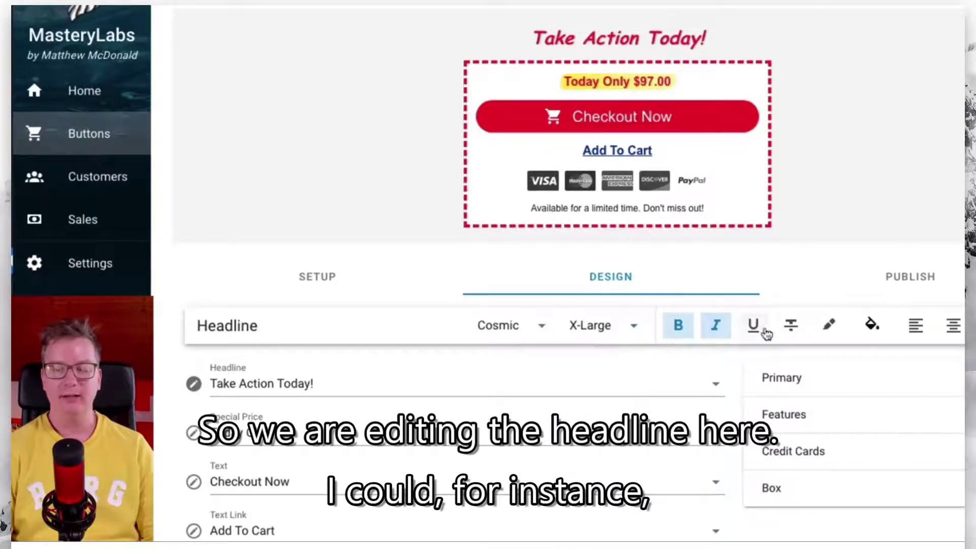
{"action": "left_click", "coordinate": [821, 327]}
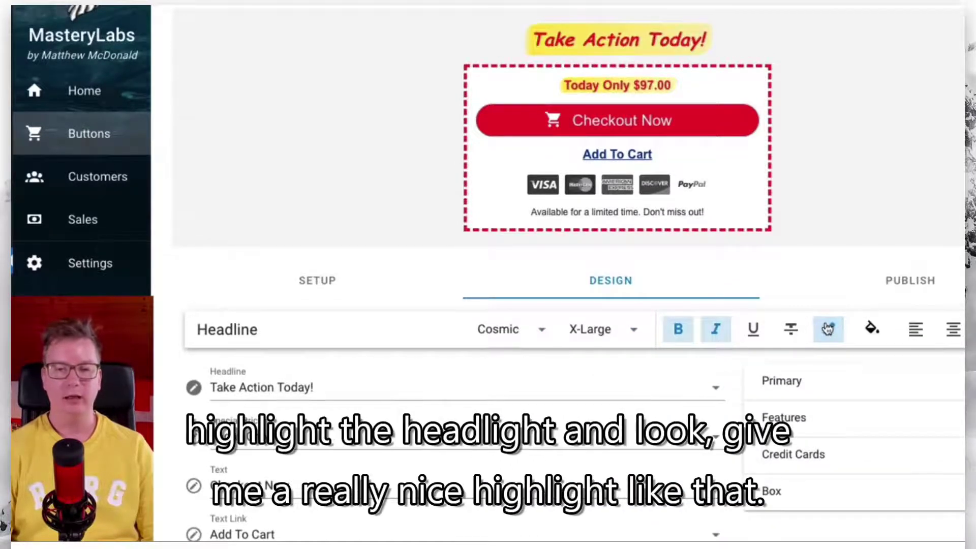
{"action": "left_click", "coordinate": [864, 328]}
{"action": "left_click", "coordinate": [631, 389]}
{"action": "left_click", "coordinate": [642, 134]}
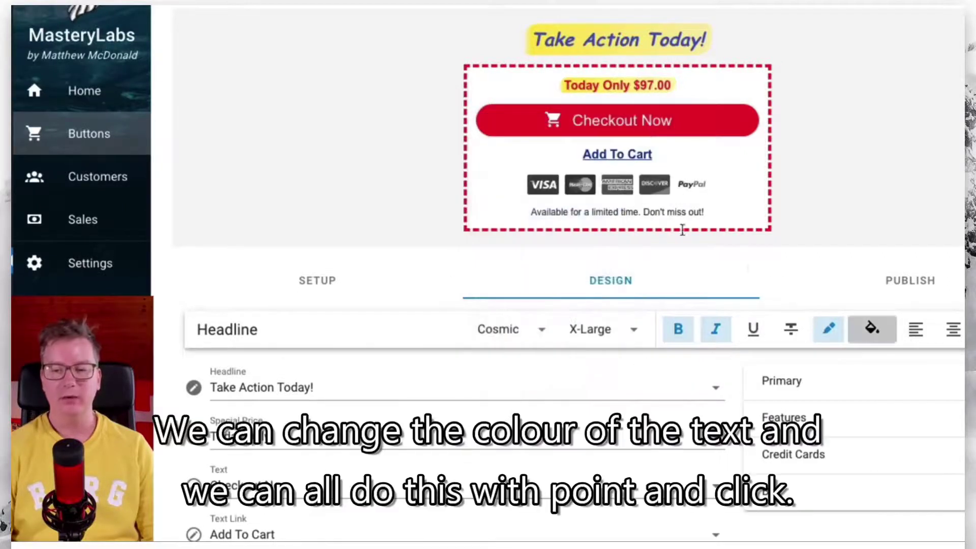
{"action": "left_click", "coordinate": [753, 328]}
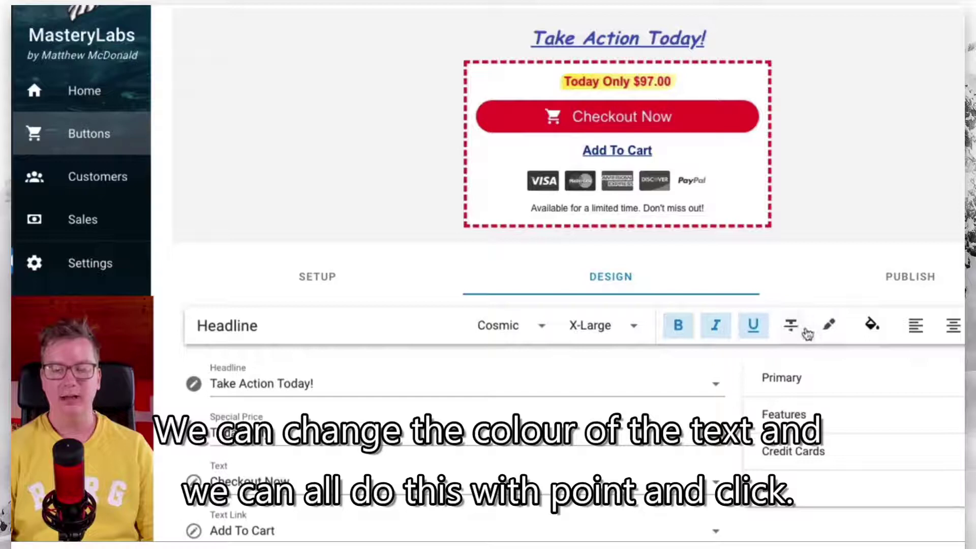
Change the border color of the box around the button to indigo in the Box design settings
{"action": "left_click", "coordinate": [682, 515]}
{"action": "scroll", "coordinate": [680, 516], "scroll_direction": "down", "scroll_amount": 2}
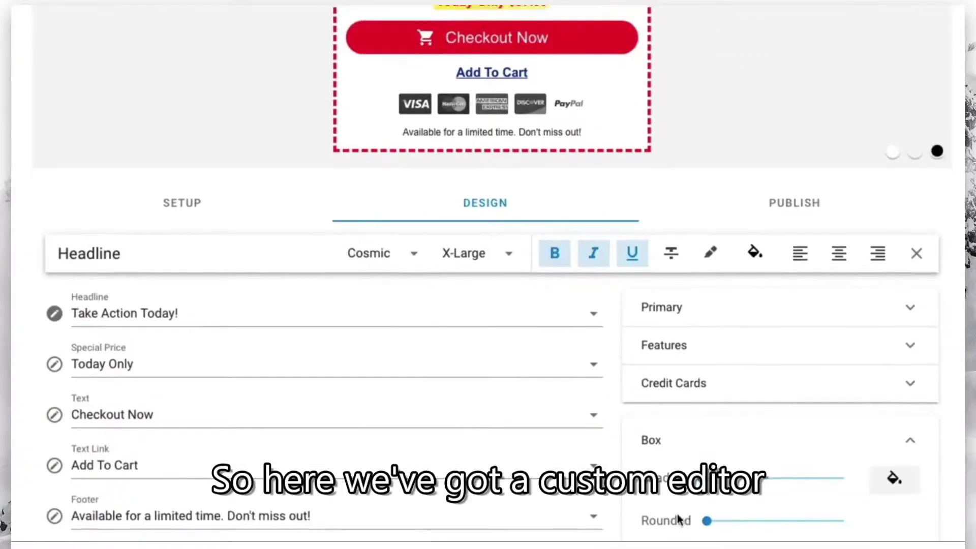
{"action": "left_click", "coordinate": [676, 540]}
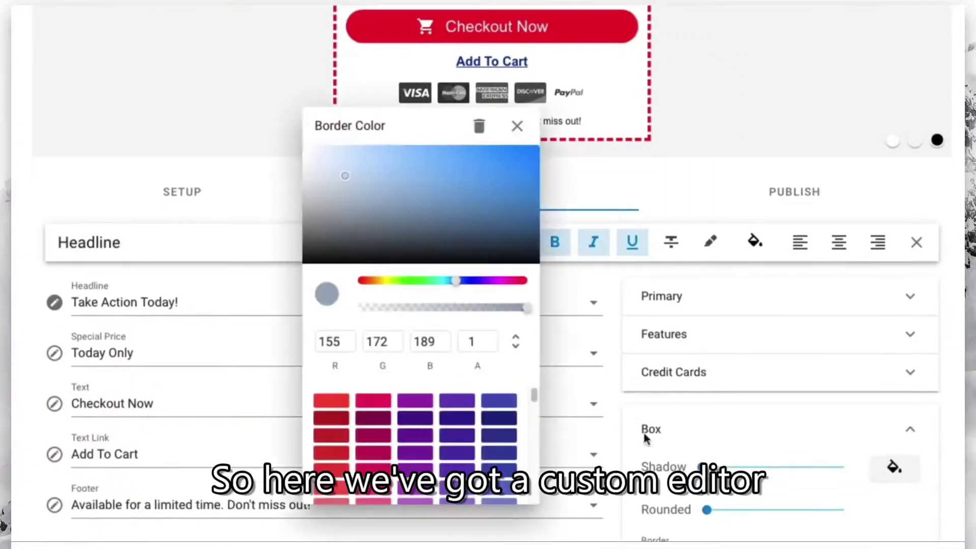
{"action": "left_click", "coordinate": [492, 403]}
{"action": "left_click", "coordinate": [522, 144]}
{"action": "scroll", "coordinate": [523, 144], "scroll_direction": "up", "scroll_amount": 4}
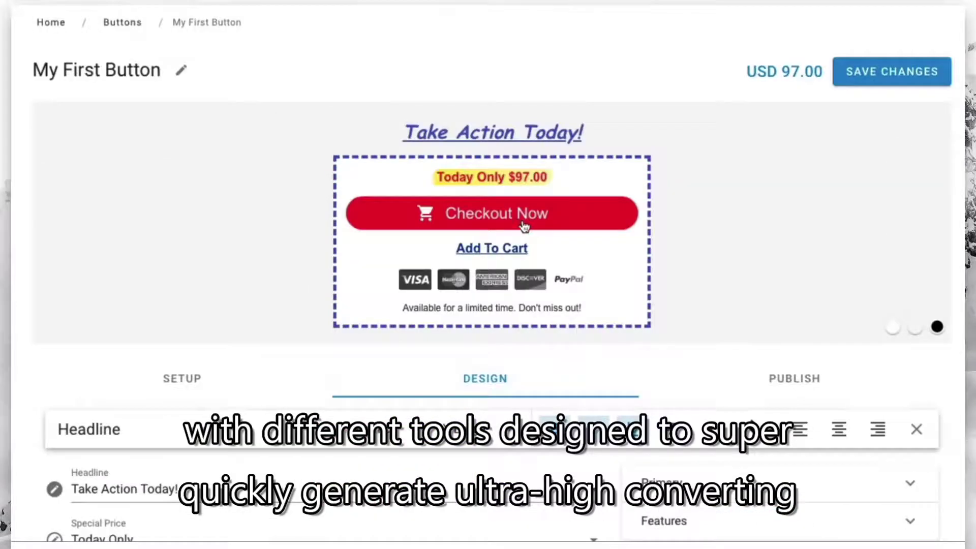
Change the checkout button's fill color to green in the Primary design settings
{"action": "scroll", "coordinate": [361, 304], "scroll_direction": "down", "scroll_amount": 2}
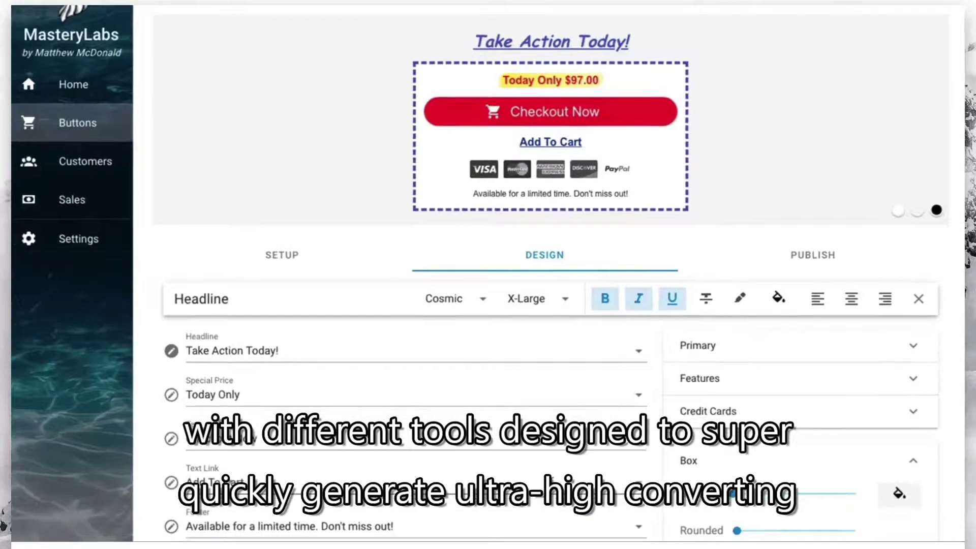
{"action": "left_click", "coordinate": [775, 351]}
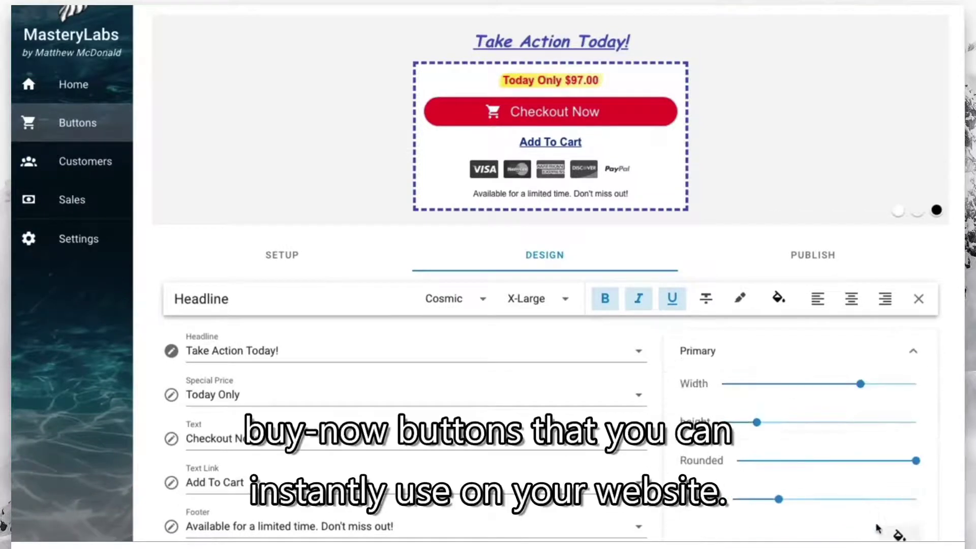
{"action": "left_click", "coordinate": [898, 535]}
{"action": "scroll", "coordinate": [485, 356], "scroll_direction": "down", "scroll_amount": 5}
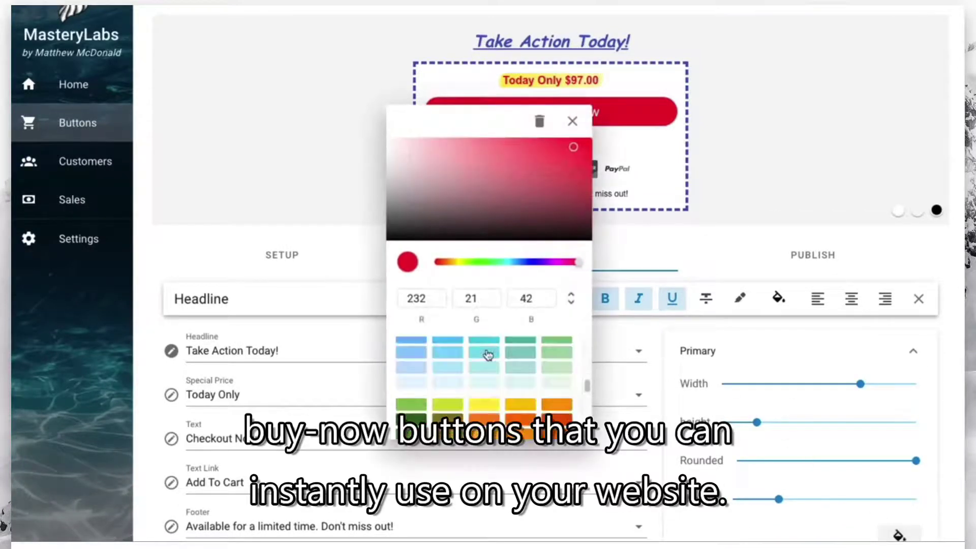
{"action": "left_click", "coordinate": [565, 362]}
{"action": "left_click", "coordinate": [572, 121]}
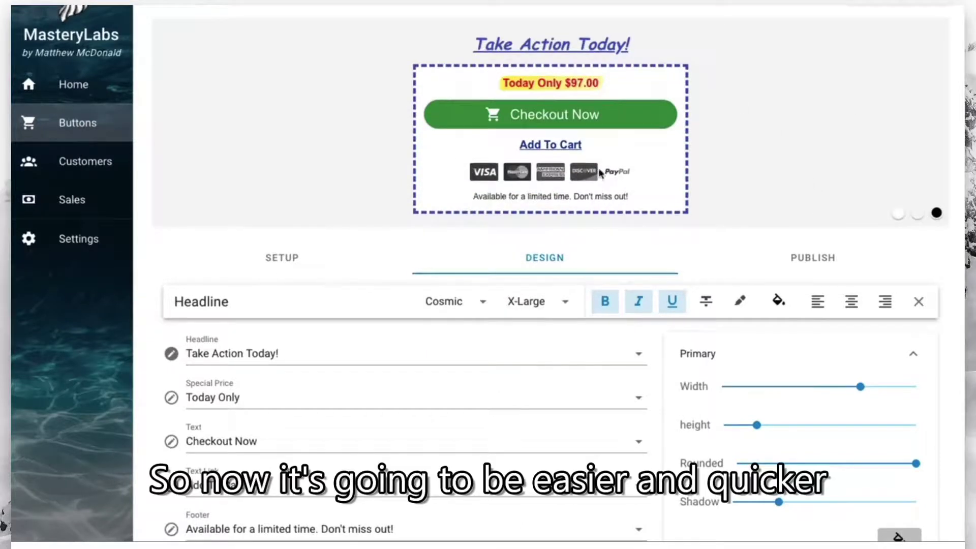
Save the button's design changes and close the headline formatting editor
{"action": "scroll", "coordinate": [757, 194], "scroll_direction": "up", "scroll_amount": 1}
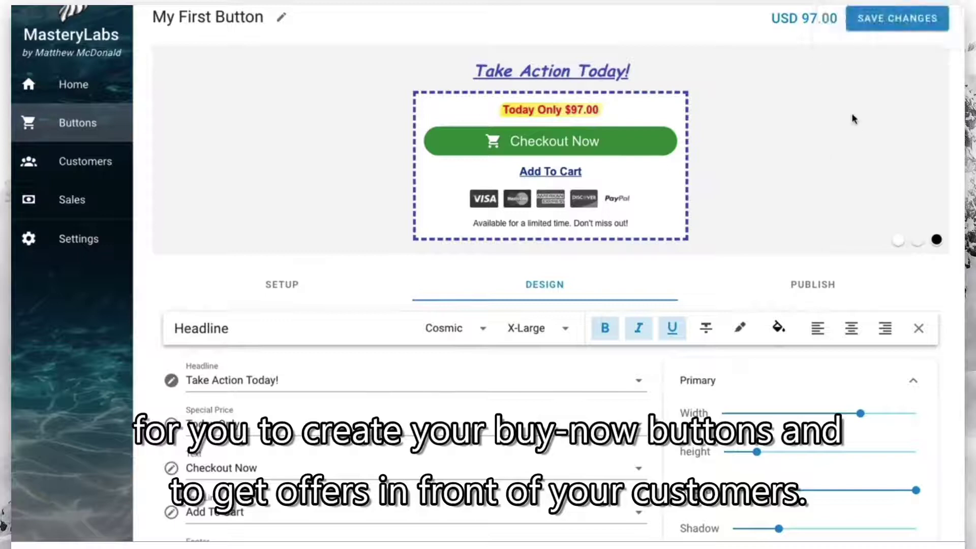
{"action": "left_click", "coordinate": [528, 284]}
{"action": "left_click", "coordinate": [918, 328]}
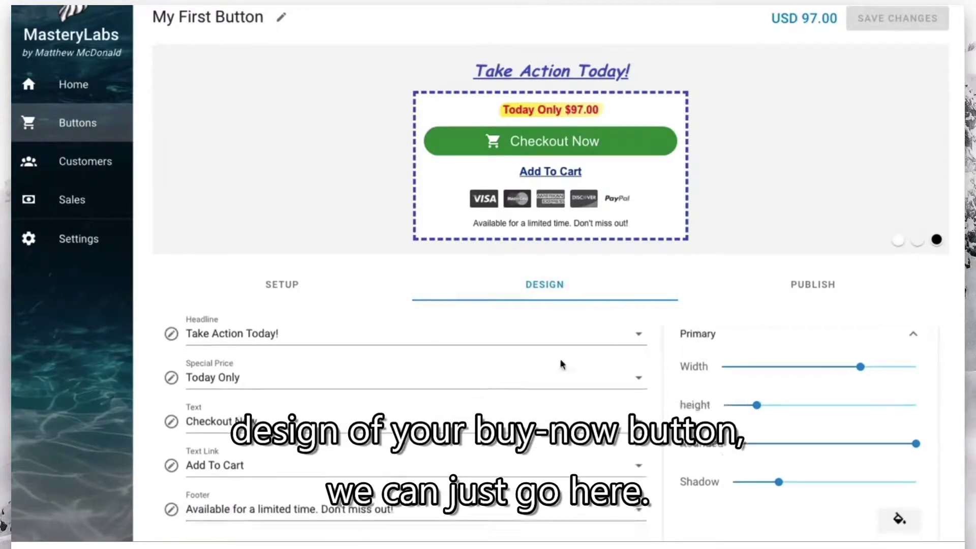
Apply the quick pick design template with a white, square-cornered Buy with PayPal button and credit card logos
{"action": "scroll", "coordinate": [546, 370], "scroll_direction": "down", "scroll_amount": 5}
{"action": "left_click", "coordinate": [492, 483]}
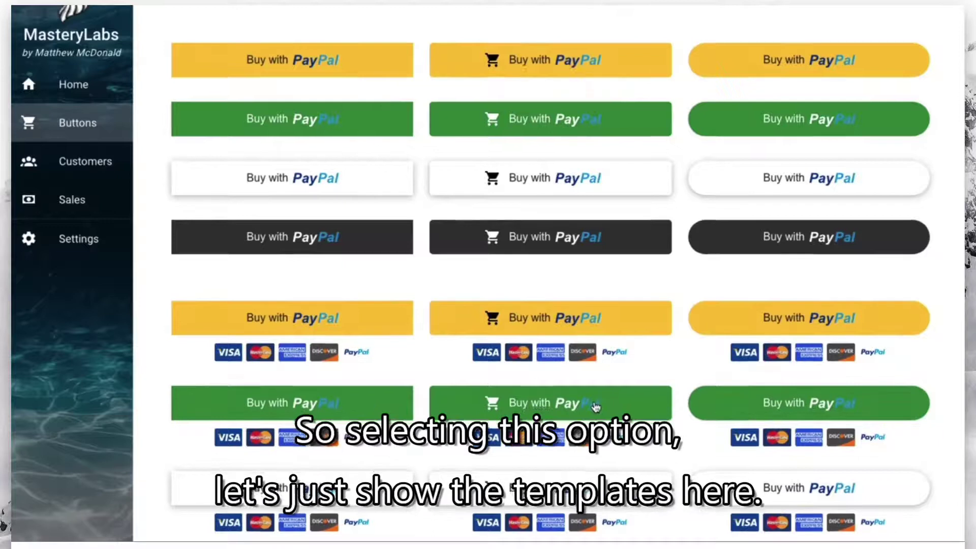
{"action": "scroll", "coordinate": [587, 401], "scroll_direction": "down", "scroll_amount": 3}
{"action": "scroll", "coordinate": [568, 397], "scroll_direction": "down", "scroll_amount": 1}
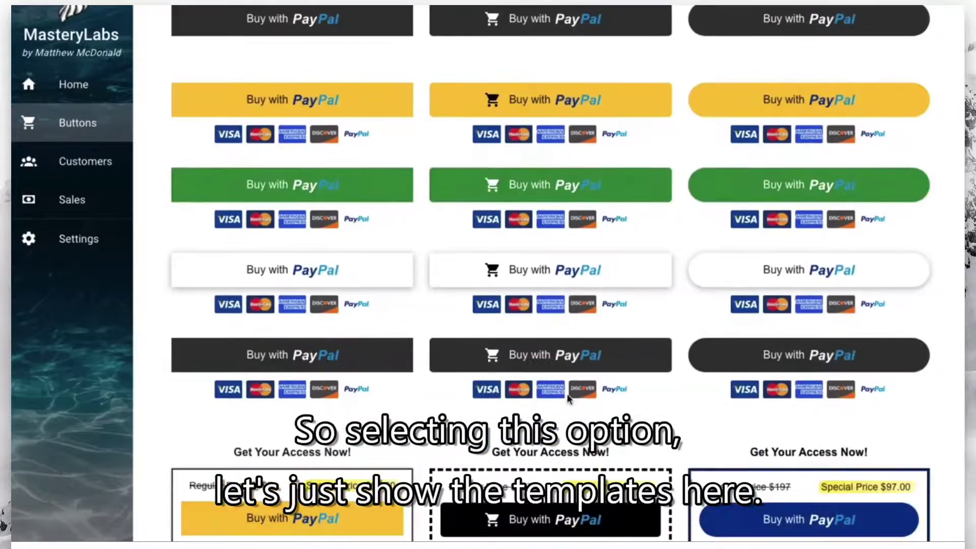
{"action": "left_click", "coordinate": [393, 273]}
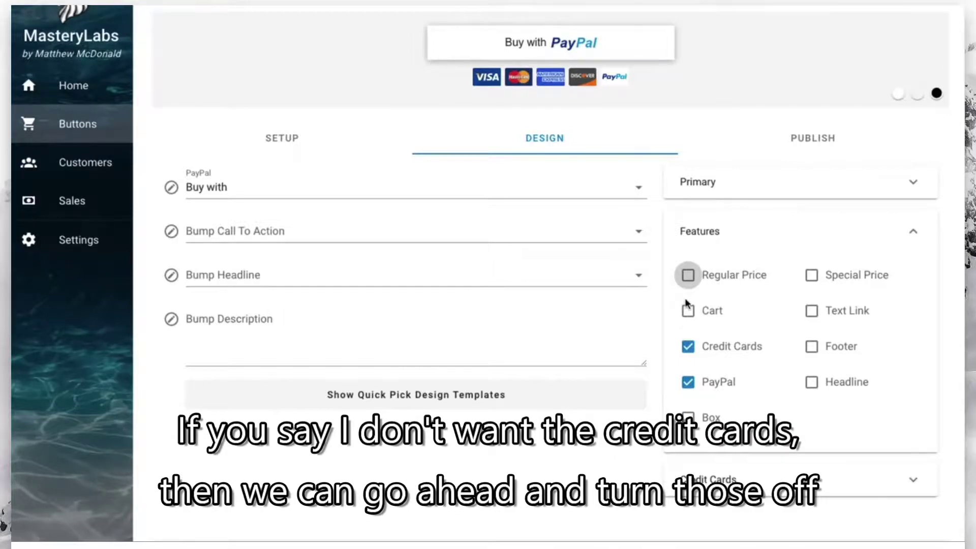
Turn off the Credit Cards feature, try toggling Regular Price, and save the button
{"action": "left_click", "coordinate": [727, 348]}
{"action": "left_click", "coordinate": [591, 118]}
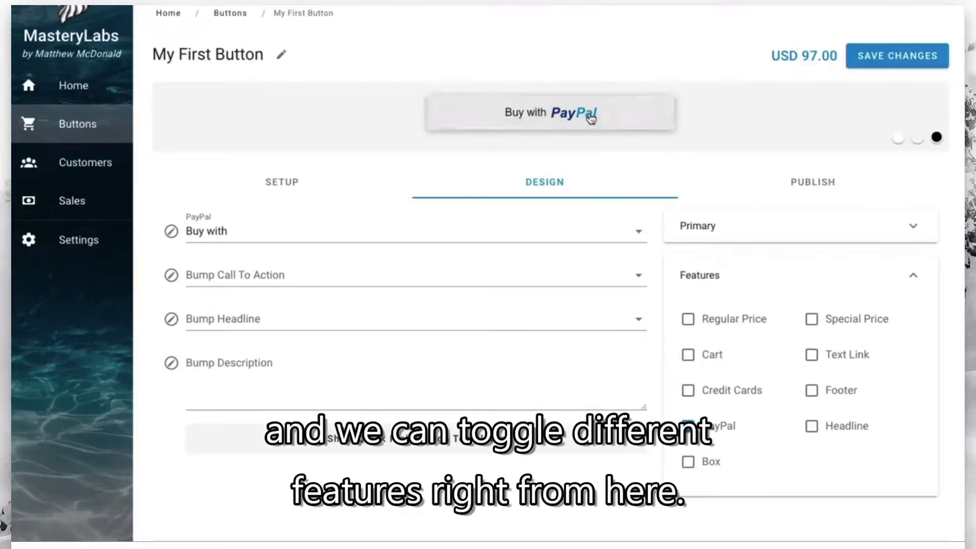
{"action": "left_click", "coordinate": [749, 319]}
{"action": "left_click", "coordinate": [748, 342]}
{"action": "left_click", "coordinate": [896, 63]}
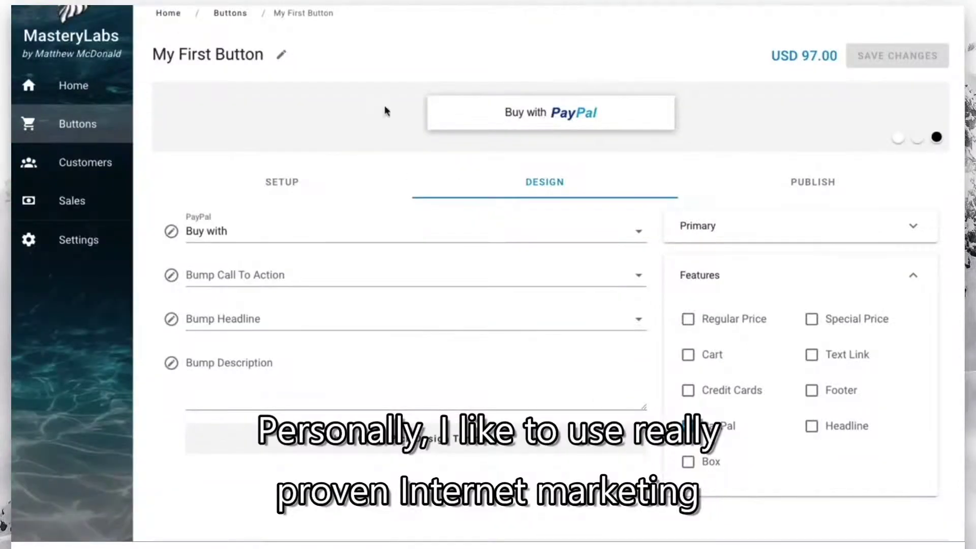
Change the PayPal button's fill color to light lavender (RGB 232, 234, 246)
{"action": "left_click", "coordinate": [736, 225]}
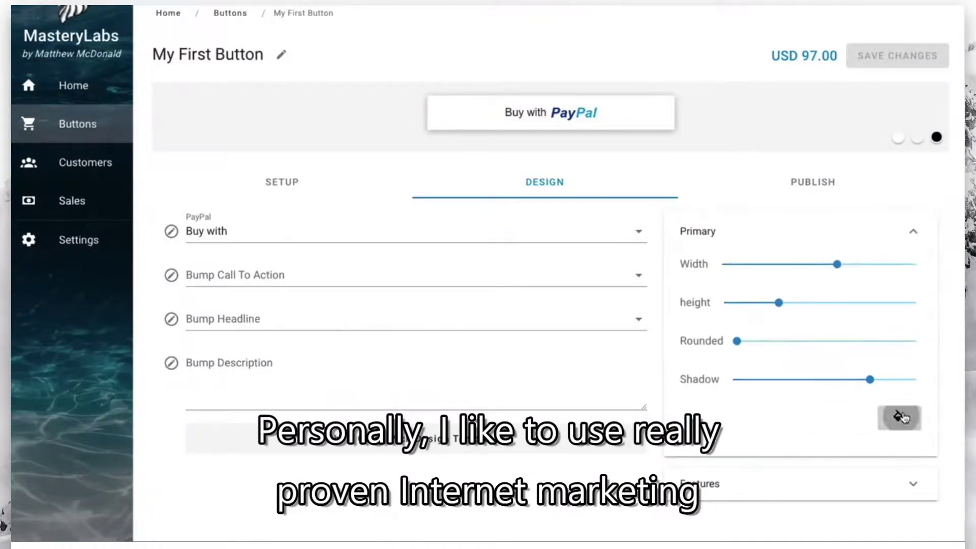
{"action": "left_click", "coordinate": [900, 416]}
{"action": "scroll", "coordinate": [459, 395], "scroll_direction": "down", "scroll_amount": 2}
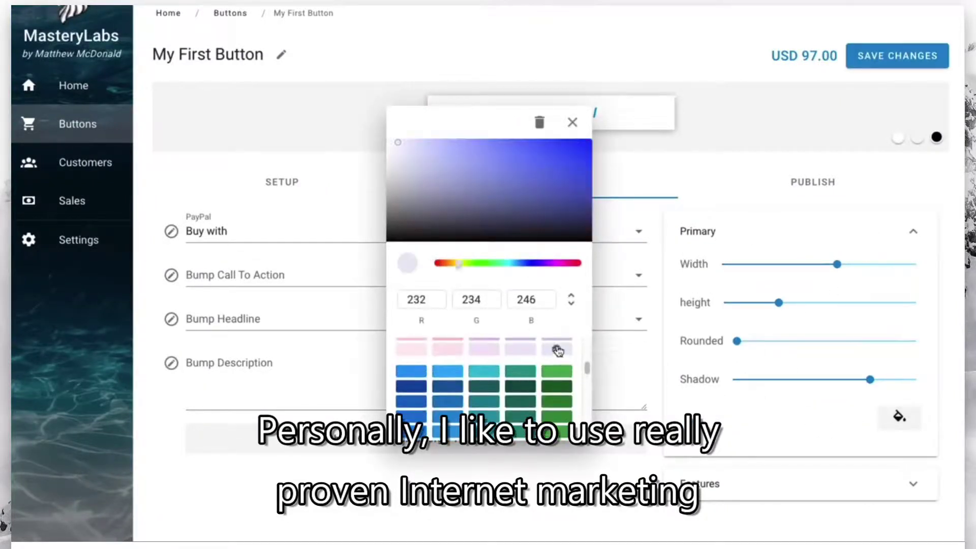
{"action": "left_click", "coordinate": [555, 349]}
{"action": "left_click", "coordinate": [430, 187]}
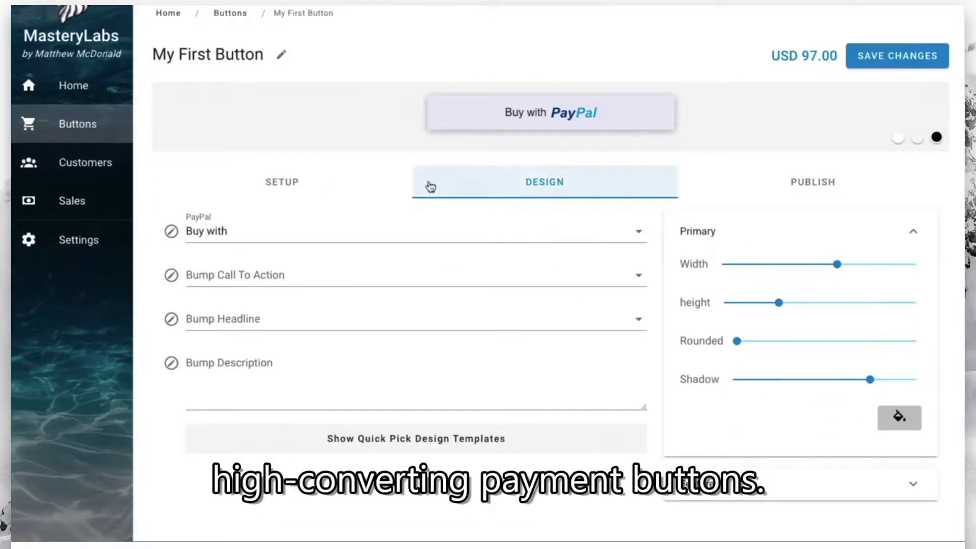
Apply the template with the navy rounded PayPal button, matching box and "Get Your Access Now!" headline, and save the changes
{"action": "left_click", "coordinate": [435, 440]}
{"action": "scroll", "coordinate": [436, 444], "scroll_direction": "down", "scroll_amount": 8}
{"action": "scroll", "coordinate": [435, 444], "scroll_direction": "down", "scroll_amount": 3}
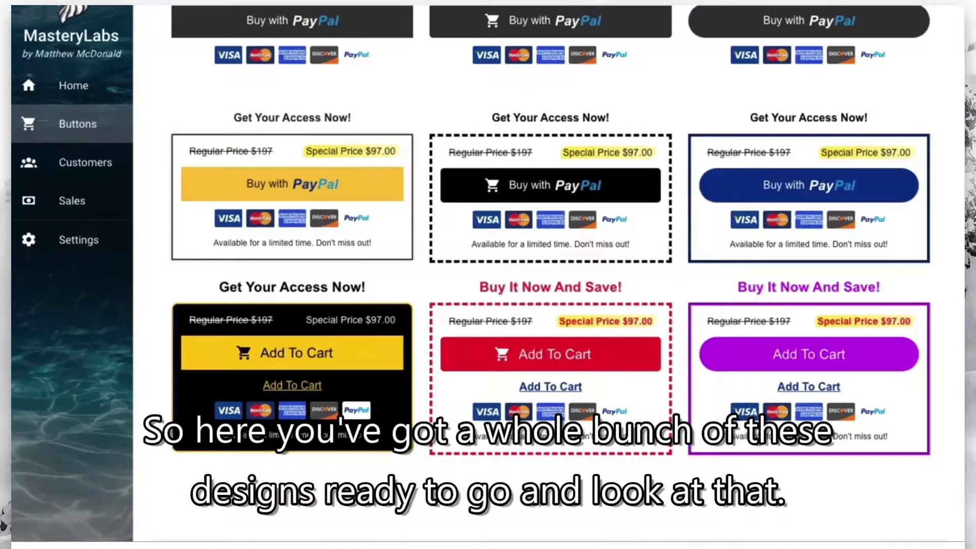
{"action": "left_click", "coordinate": [777, 185]}
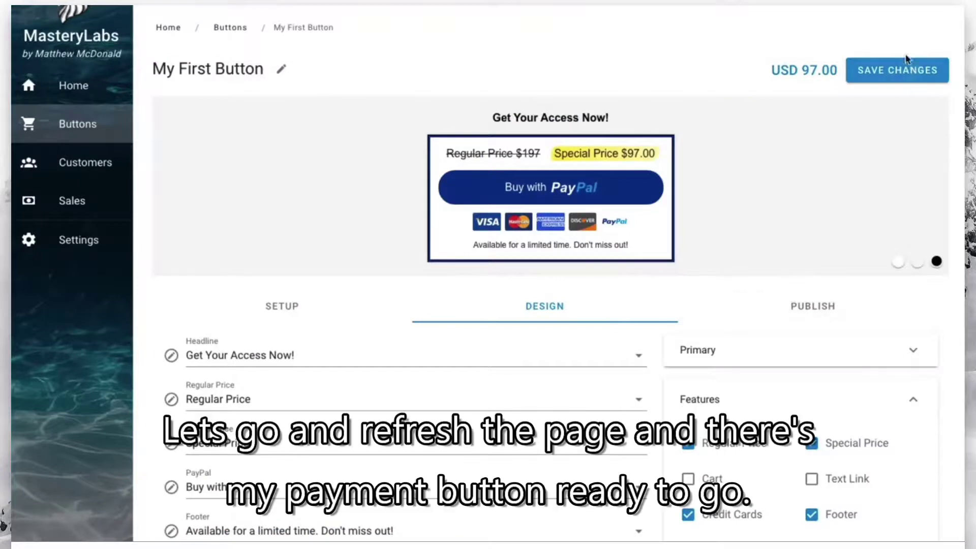
{"action": "left_click", "coordinate": [912, 75]}
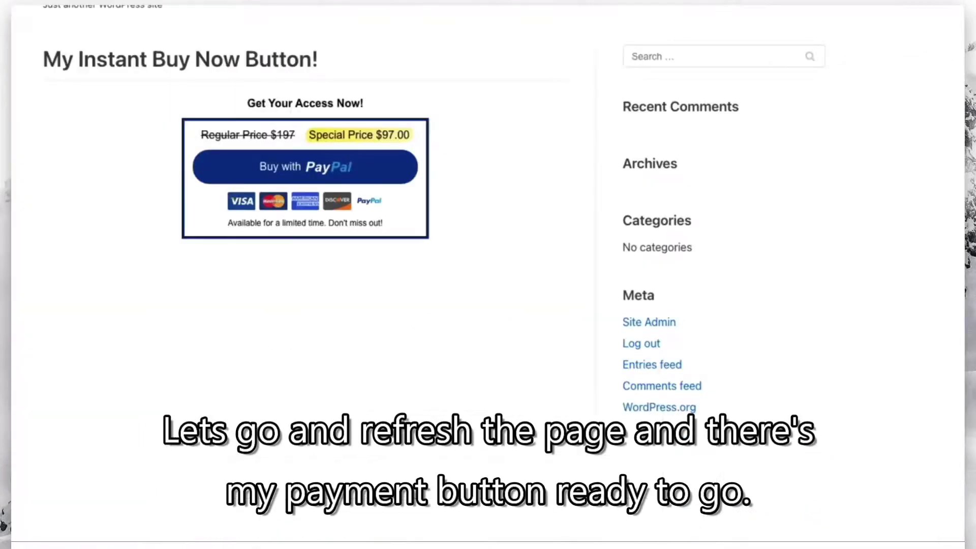
Start a test purchase with the PayPal button on the published page and open the customer list
{"action": "left_click", "coordinate": [383, 174]}
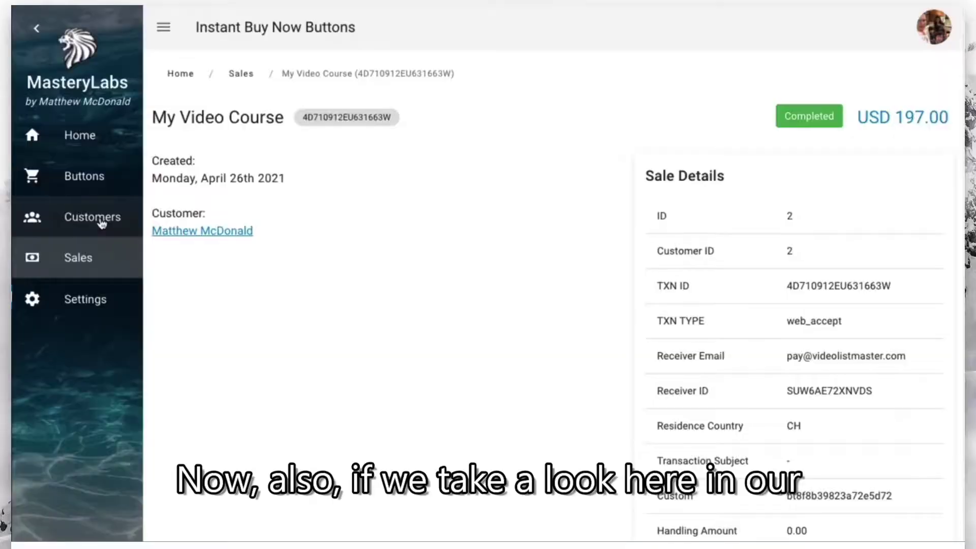
{"action": "left_click", "coordinate": [102, 219]}
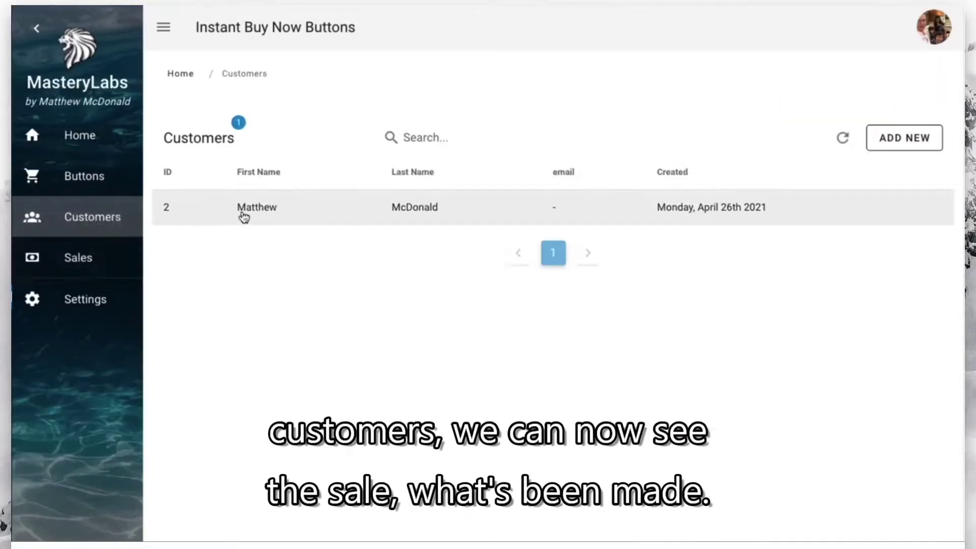
Review the customer's purchase record and the full sale details of the My Video Course transaction
{"action": "left_click", "coordinate": [248, 212]}
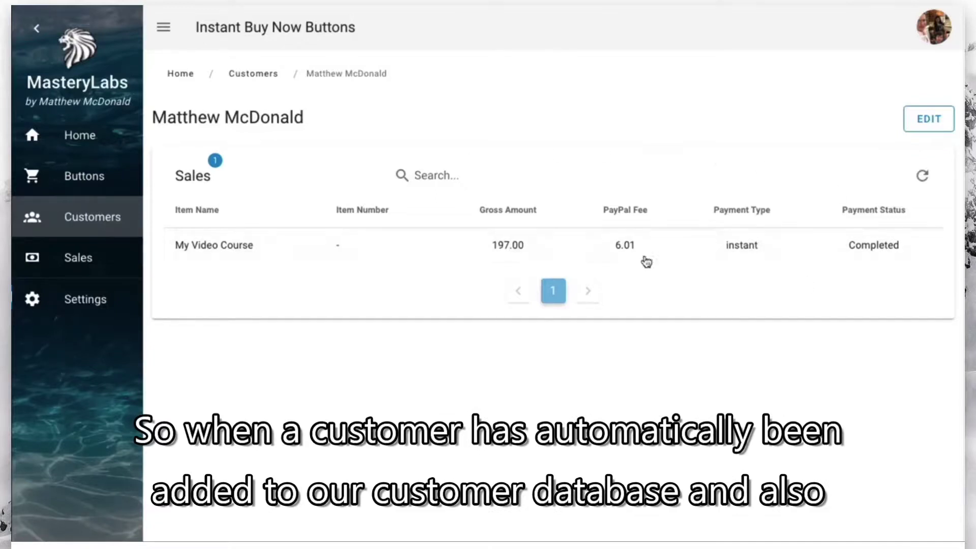
{"action": "left_click", "coordinate": [101, 259]}
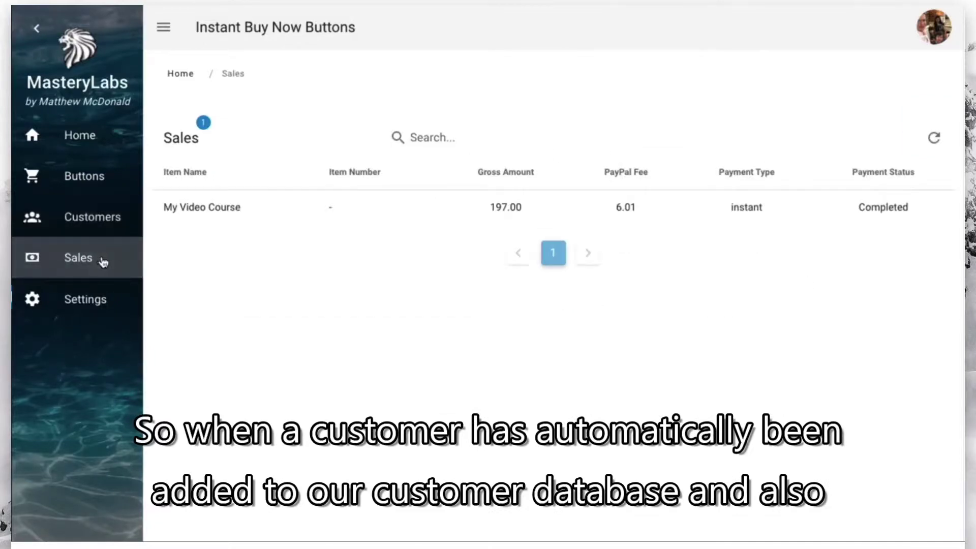
{"action": "left_click", "coordinate": [570, 213]}
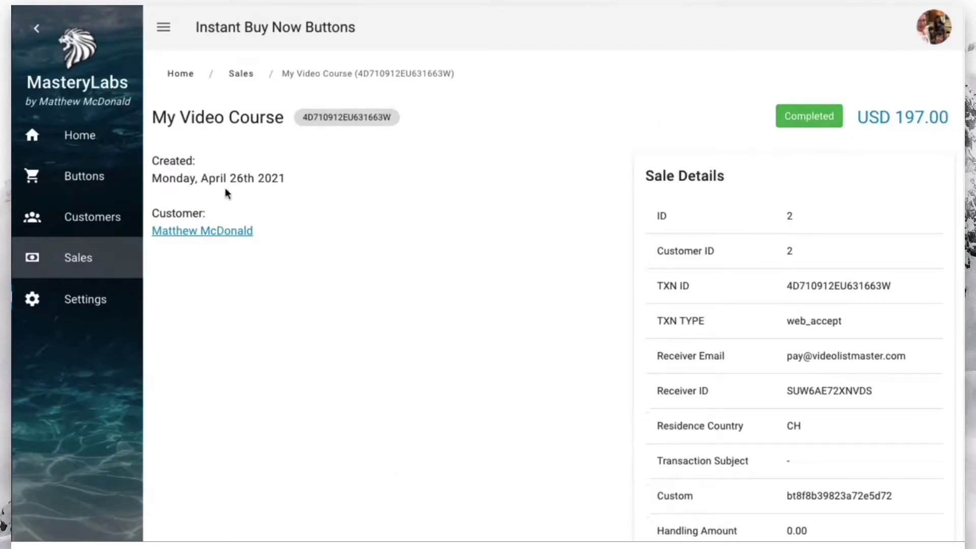
{"action": "scroll", "coordinate": [841, 312], "scroll_direction": "down", "scroll_amount": 12}
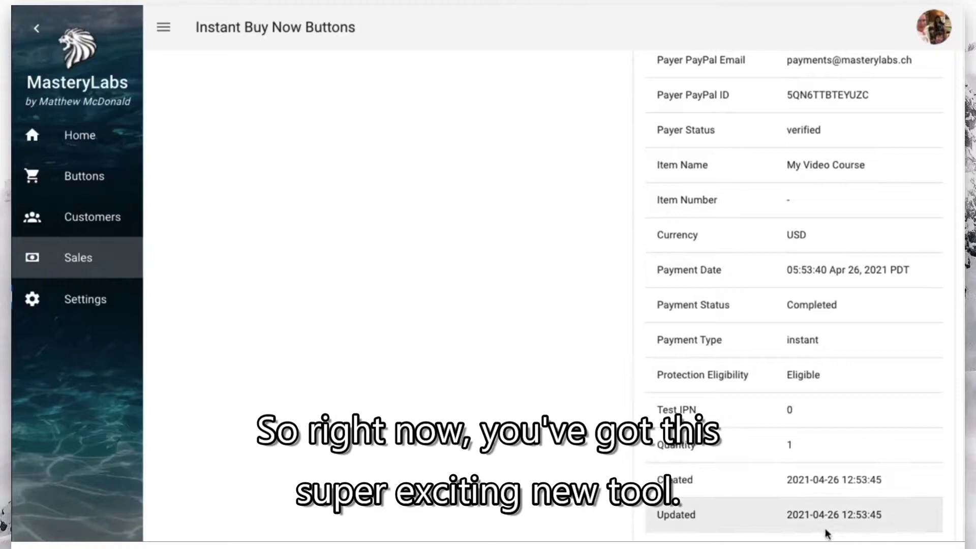
{"action": "scroll", "coordinate": [821, 417], "scroll_direction": "up", "scroll_amount": 12}
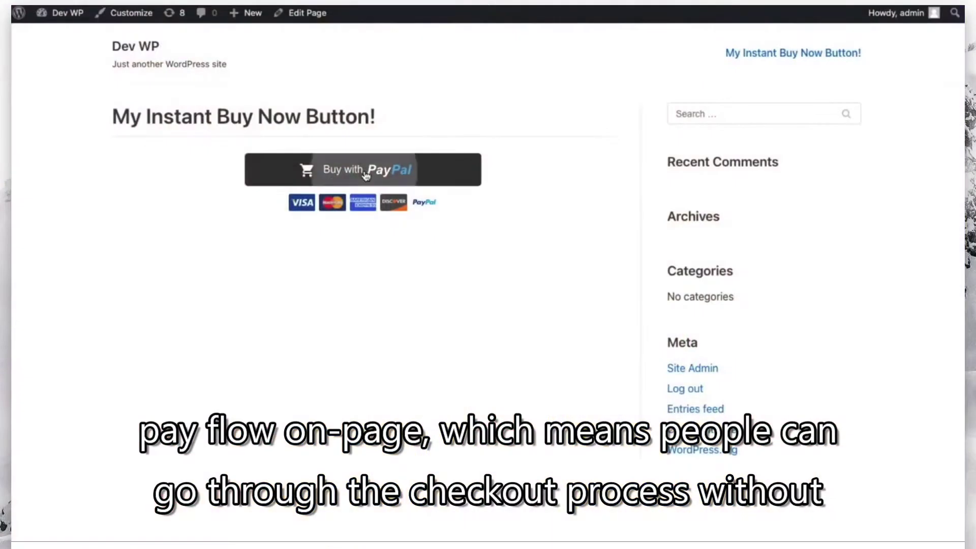
Start a PayPal checkout from the buy button on the published page and dismiss the translation prompt
{"action": "left_click", "coordinate": [366, 173]}
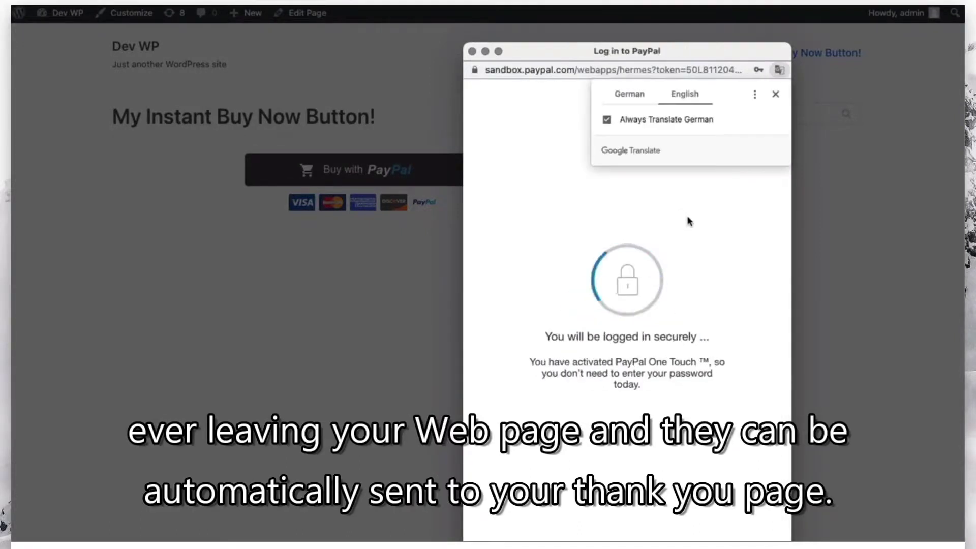
{"action": "left_click", "coordinate": [775, 96]}
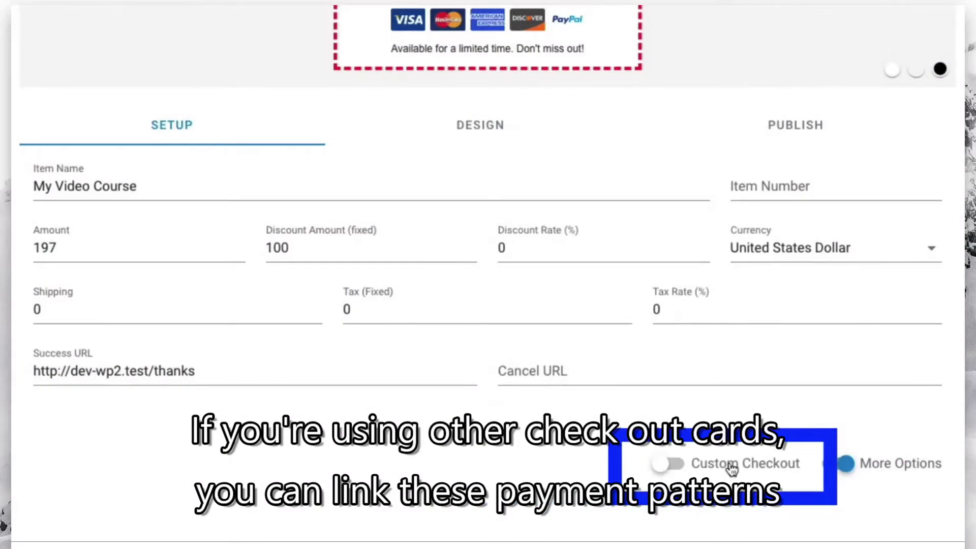
{"action": "left_click", "coordinate": [732, 468]}
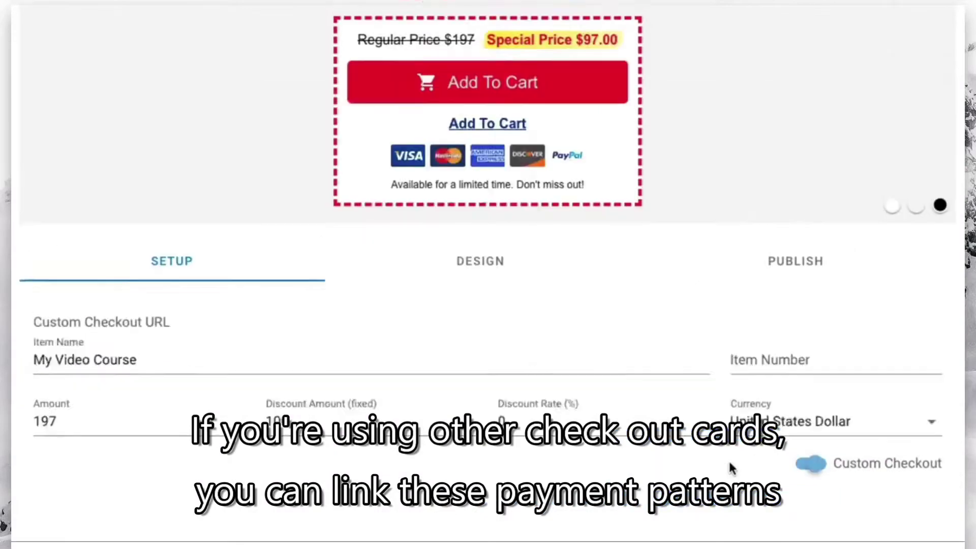
{"action": "left_click", "coordinate": [68, 398]}
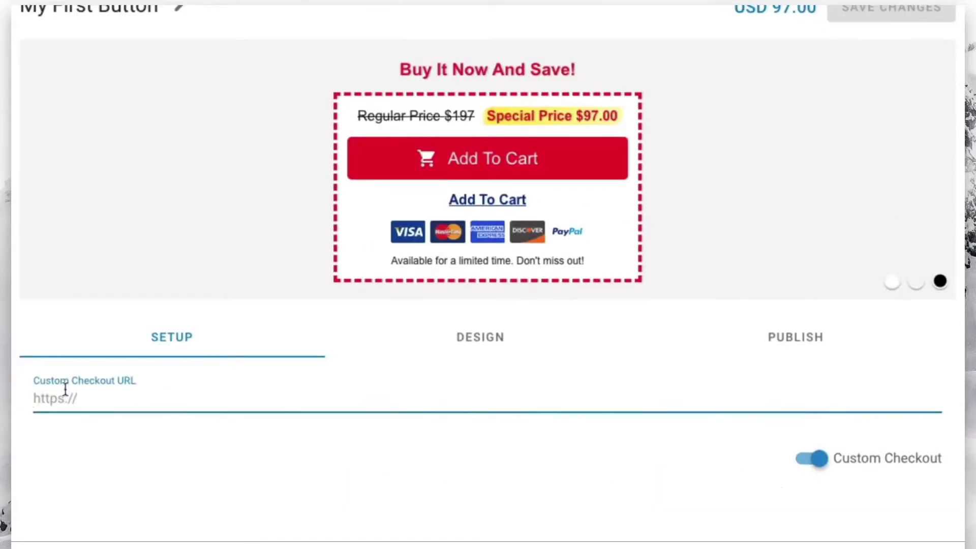
{"action": "type", "text": "https://realvideoguy.thrivecart.com/instant-vsl/"}
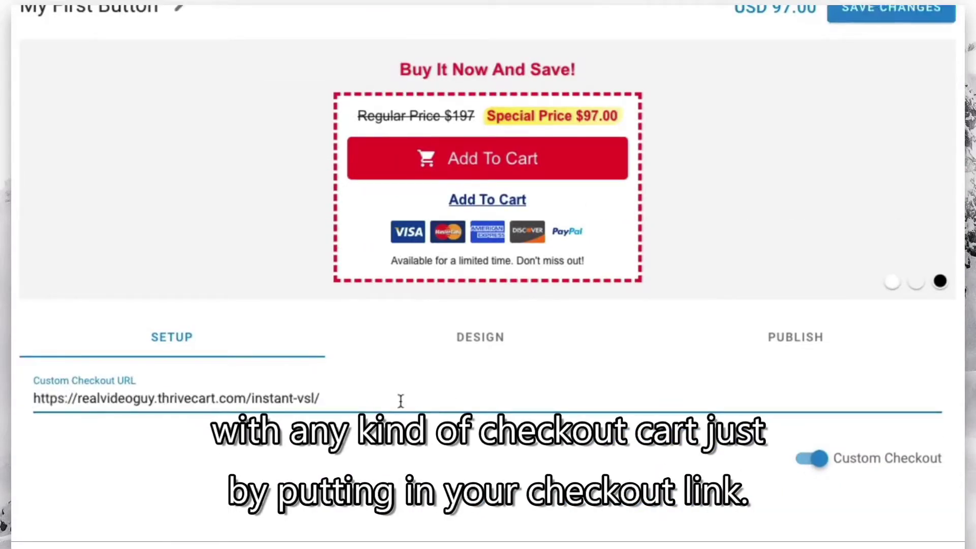